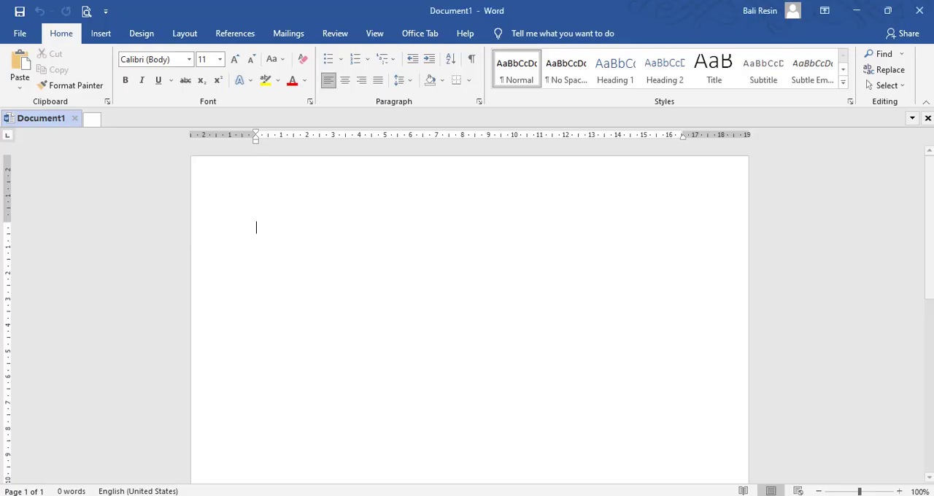
Step: Insert a table with 11 columns and 3 rows into the blank document
left_click(106, 37)
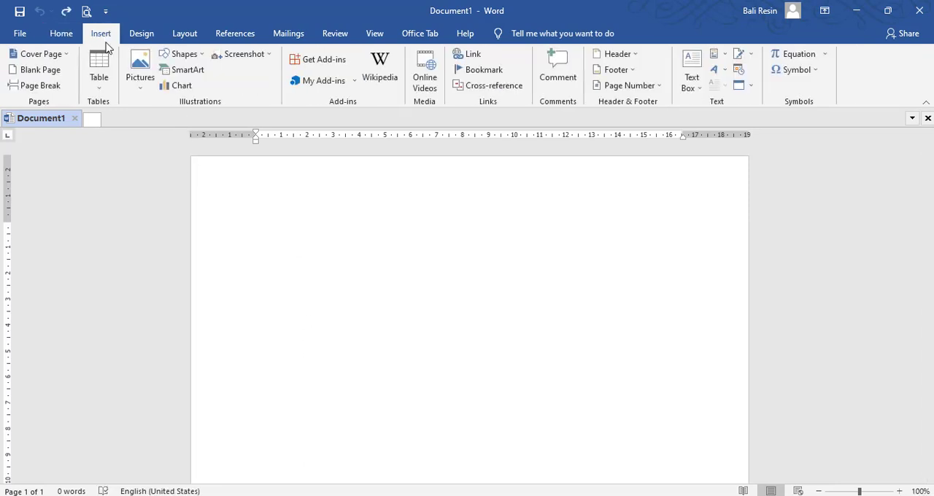
left_click(102, 88)
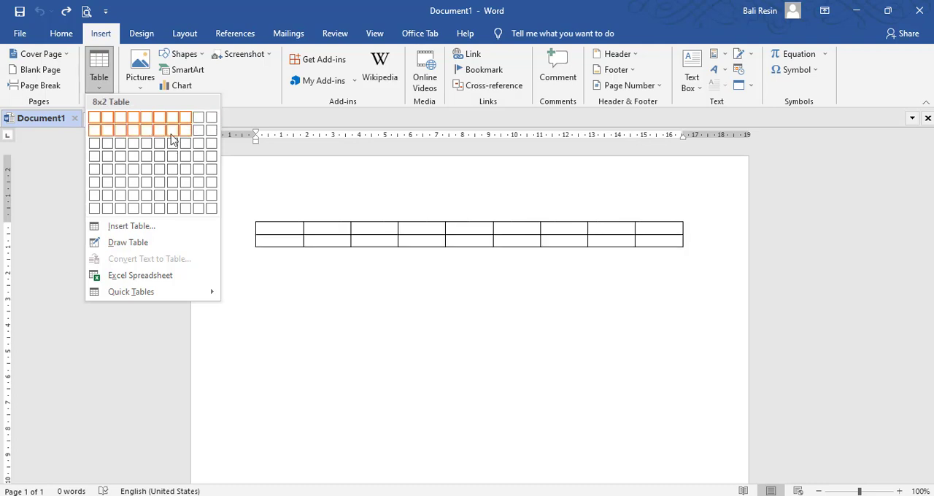
left_click(143, 228)
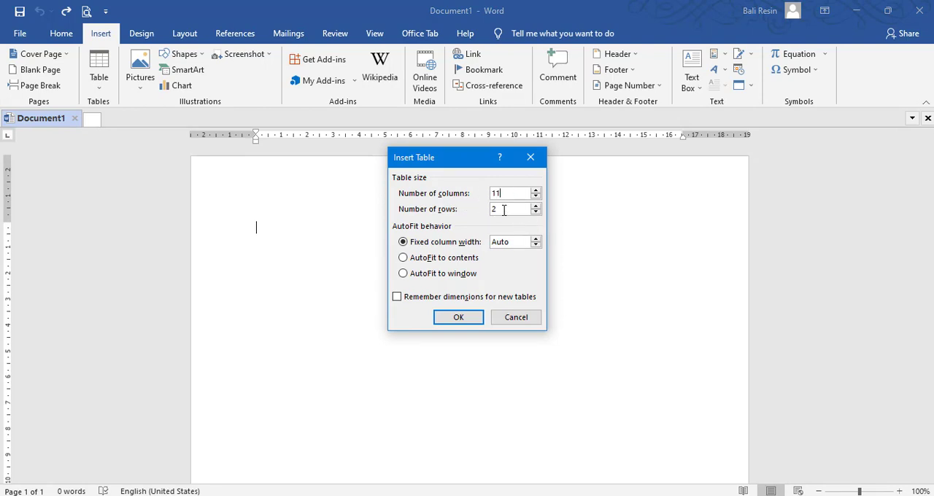
key("Tab")
type("3")
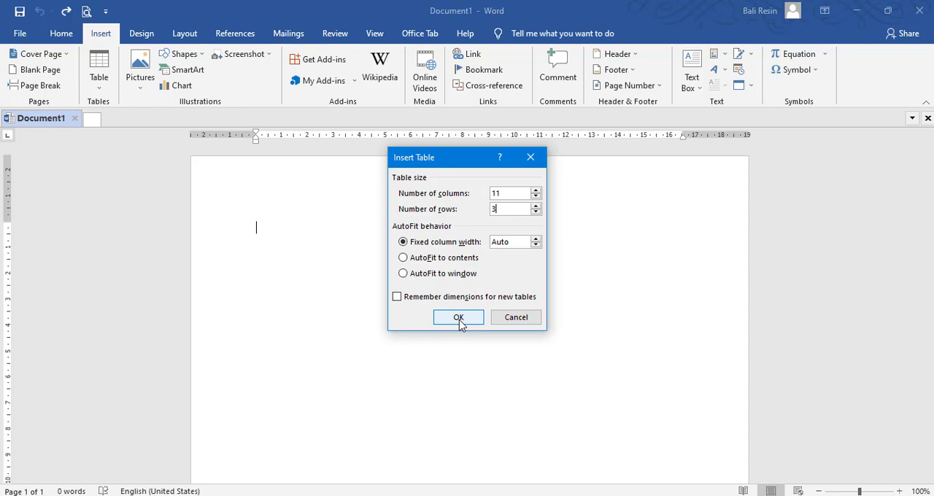
left_click(458, 318)
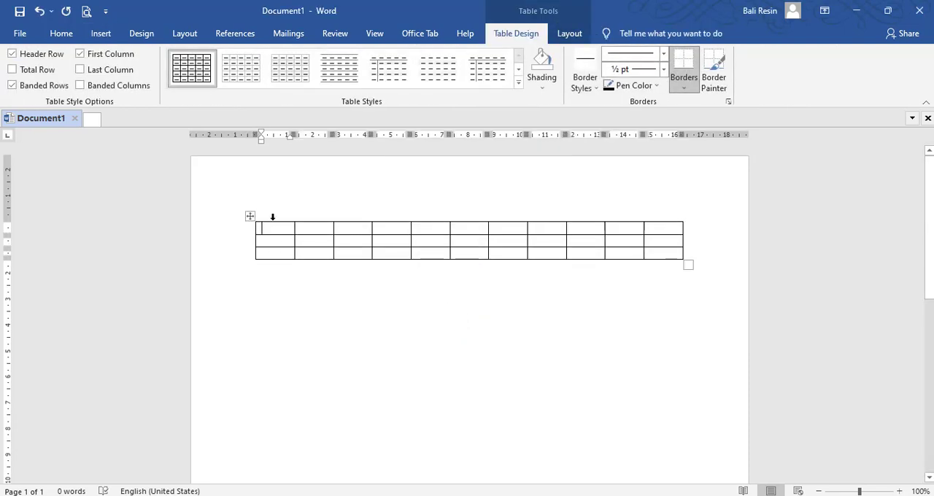
Step: Step through the cells of the table's first row to count its columns
left_click(353, 230)
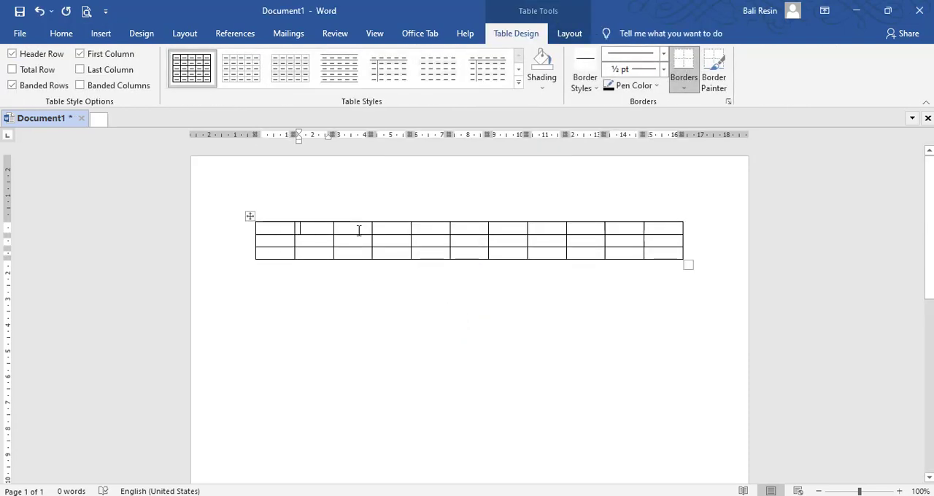
key("Tab")
key("Tab")
key("Tab")
key("Tab")
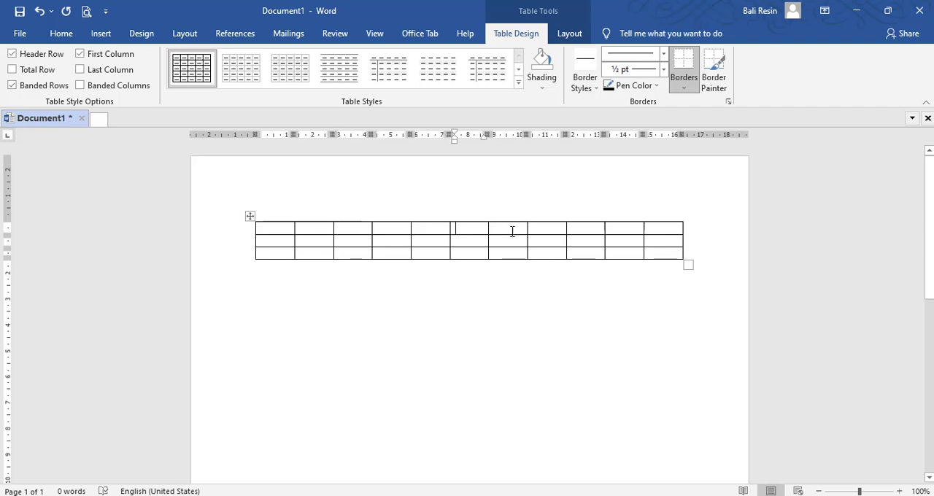
key("Tab")
key("Tab")
key("Tab")
key("Tab")
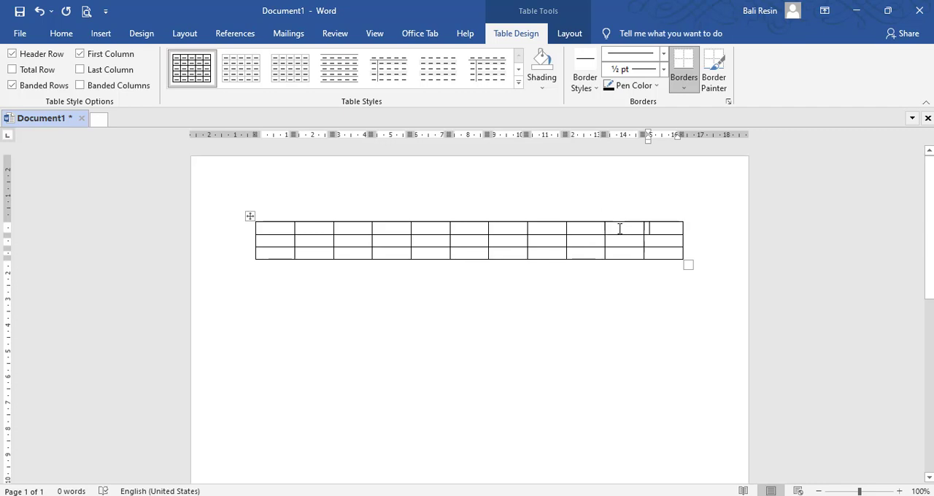
Step: Delete the last two columns of the table
left_click_drag(619, 229, 659, 252)
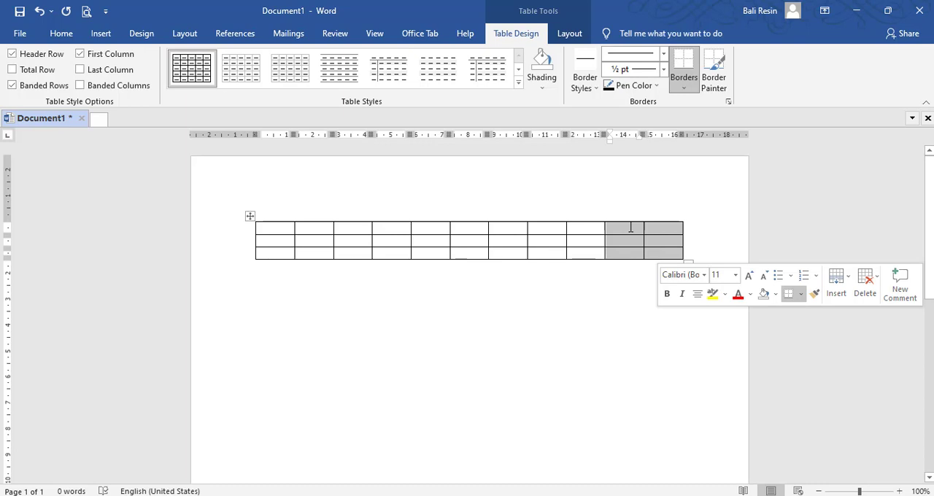
right_click(631, 229)
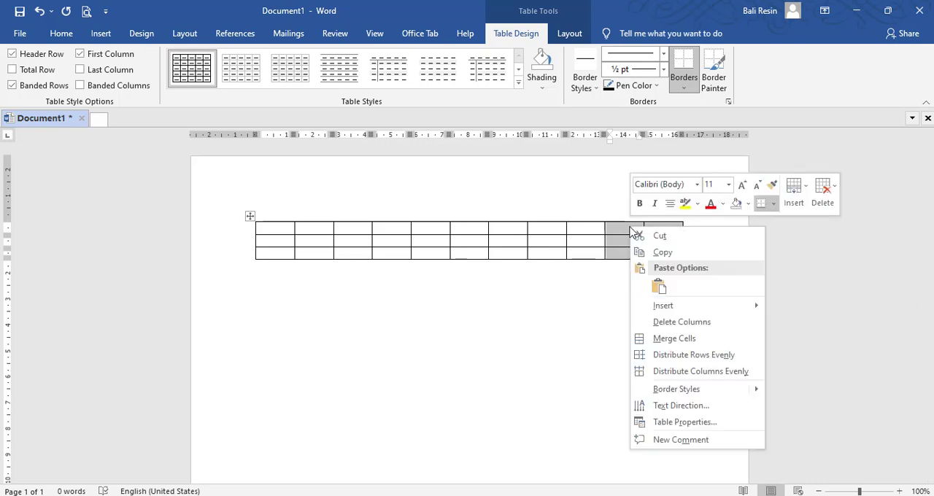
left_click(693, 325)
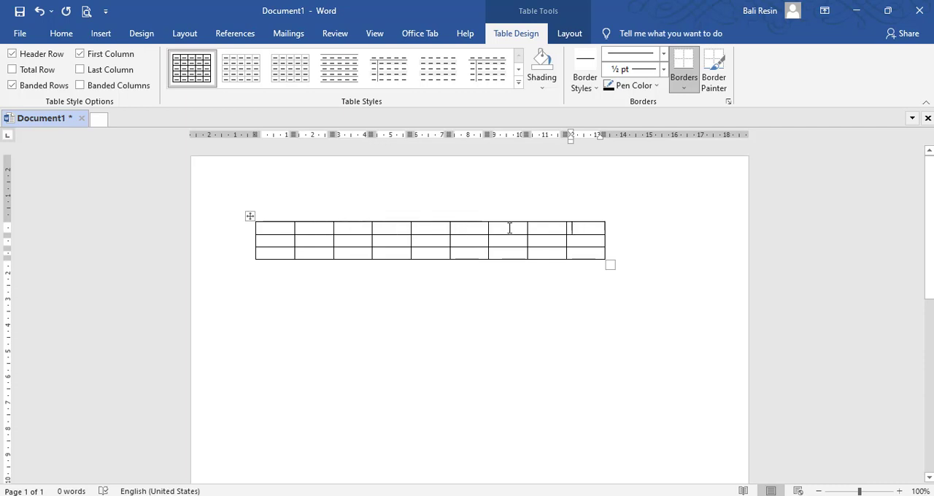
left_click(579, 230)
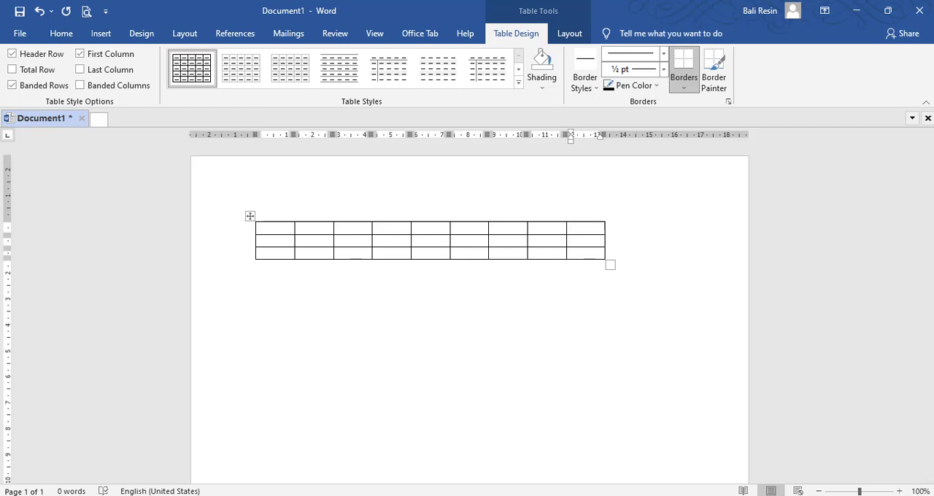
left_click(267, 229)
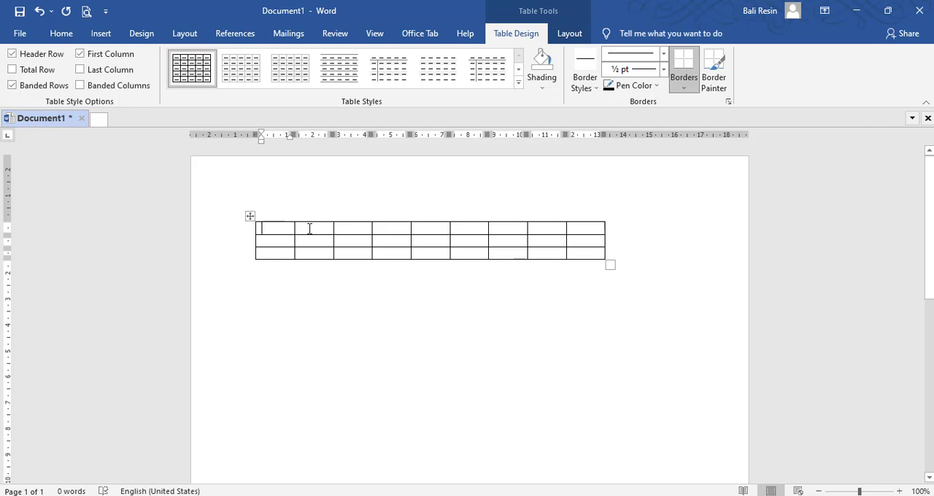
left_click(309, 228)
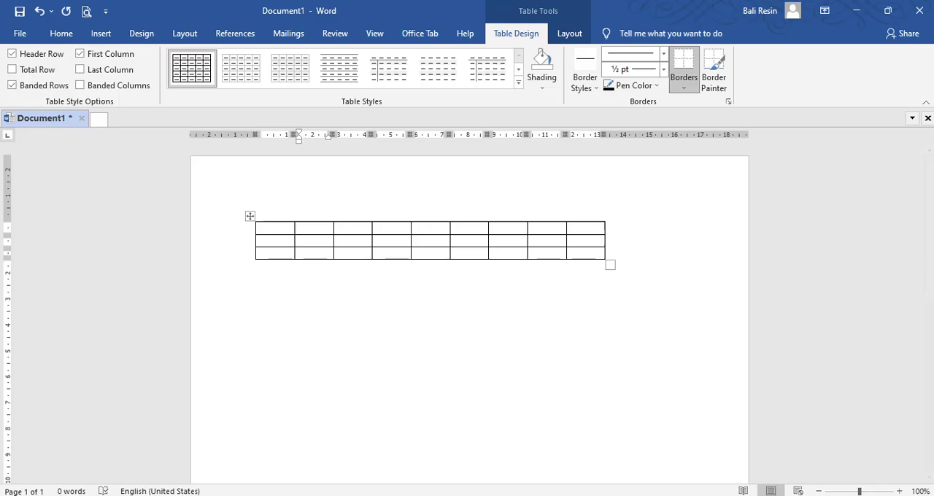
Step: Following the Cetak Laporan KRS PDF, enter the headings No, Kode MK and Nama MK in the first three cells of the Word table
left_click(195, 495)
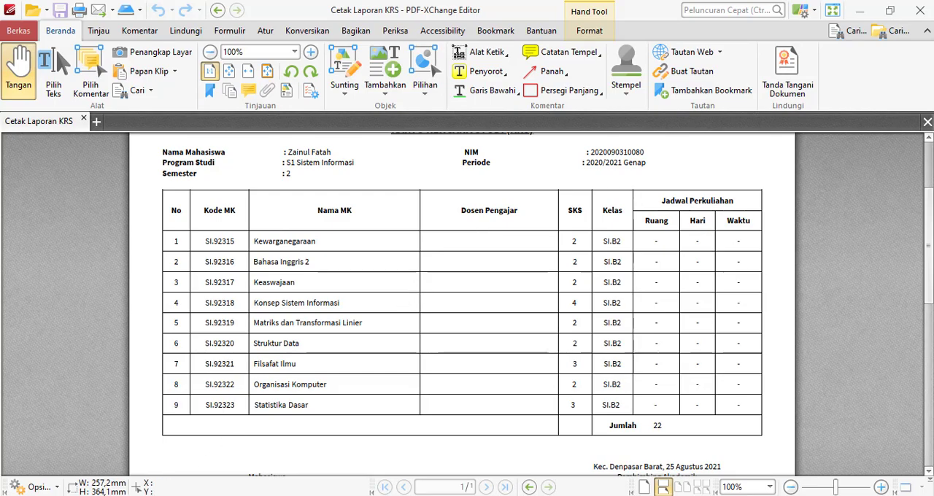
key("alt+Tab")
left_click(276, 233)
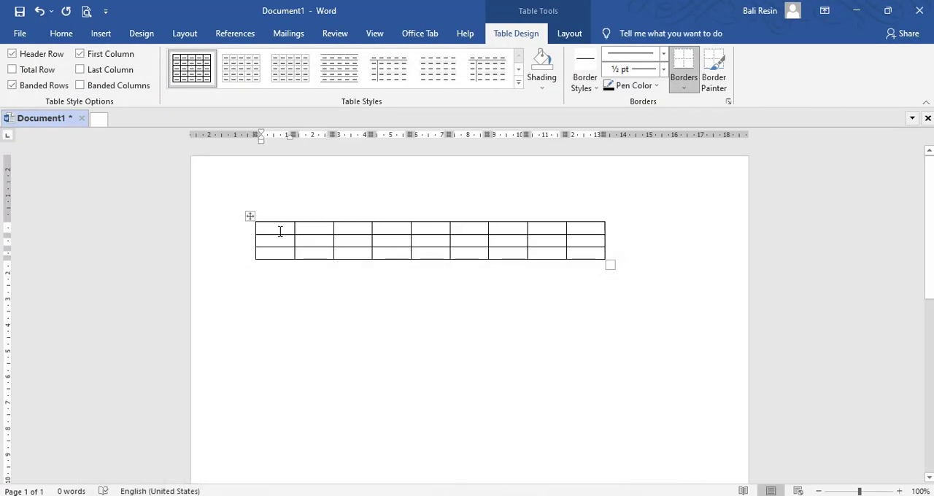
type("NoMata")
key("BackSpace")
key("BackSpace")
key("BackSpace")
key("BackSpace")
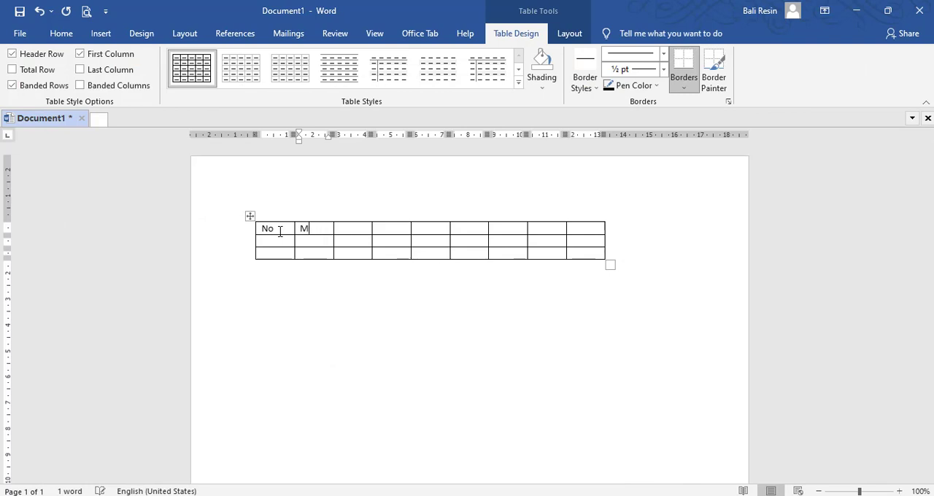
type("Kode MK")
key("Tab")
type("Nama MK")
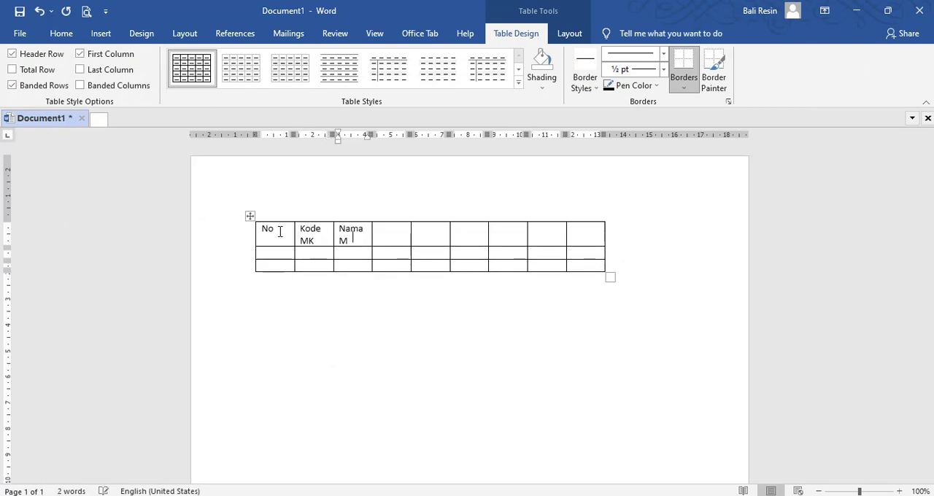
Step: Enter the headings Dosen Pengajar, SKS and Kelas in the next three cells of the first row
key("Tab")
type("Dosen Pengajar")
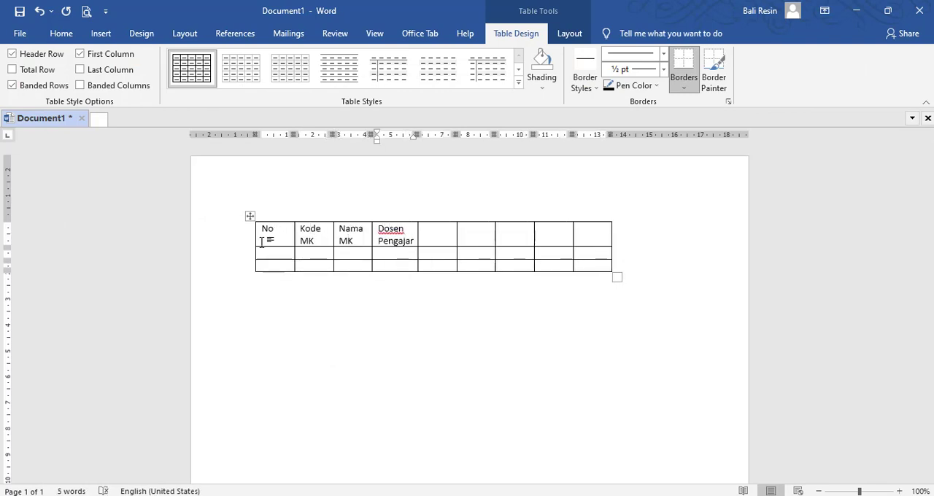
key("Tab")
type("SKS")
key("Tab")
type("Kel")
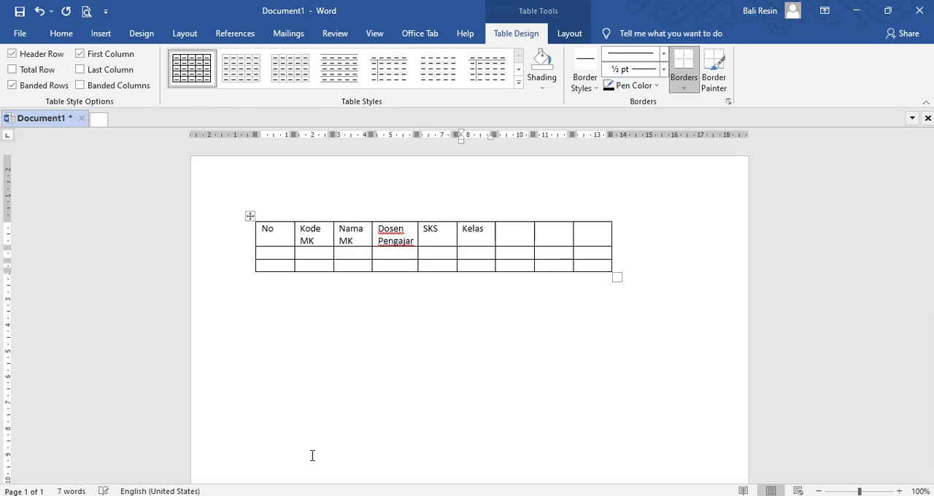
key("Tab")
Step: Following the Cetak Laporan KRS PDF, enter the subheadings Ruang, Hari and Waktu in the second row of the last three columns
key("alt+Tab")
key("alt+Tab")
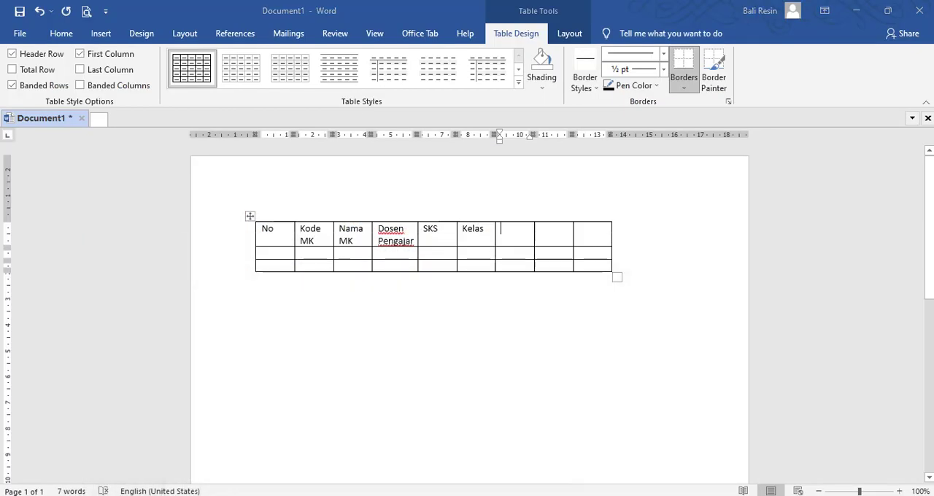
key("alt+Tab")
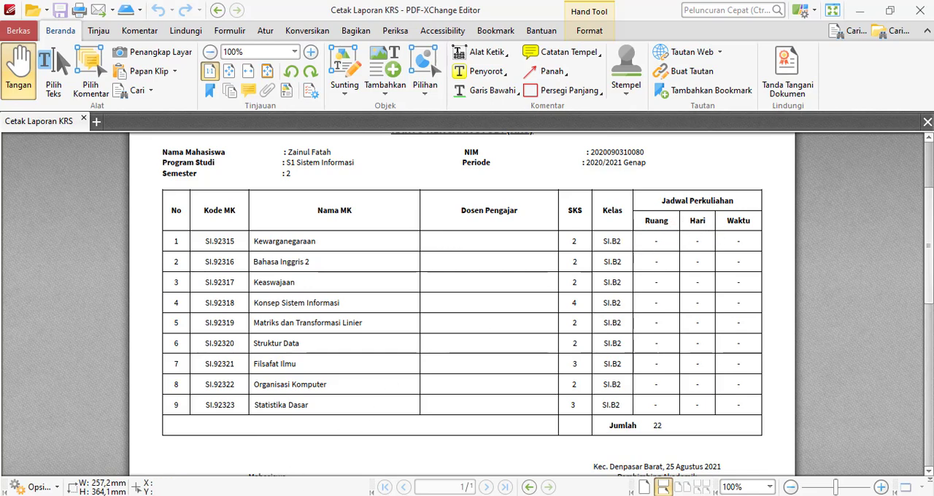
mouse_move(186, 495)
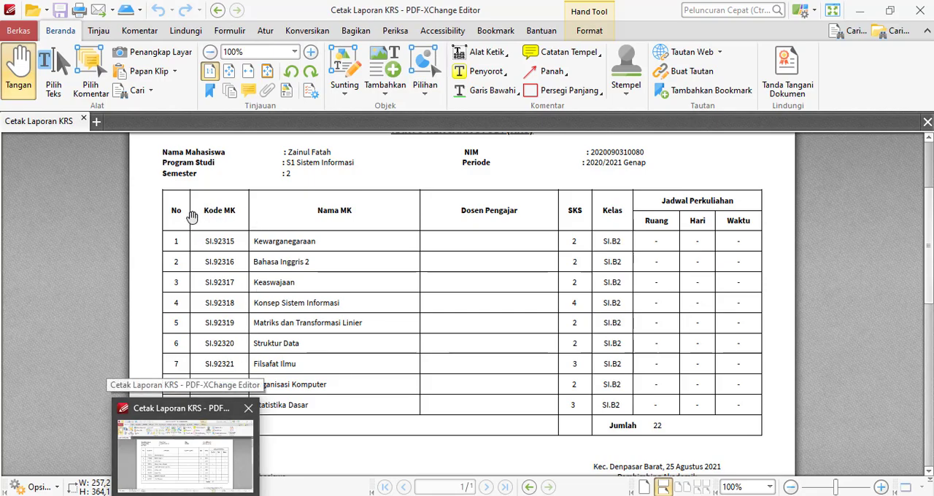
key("alt+Tab")
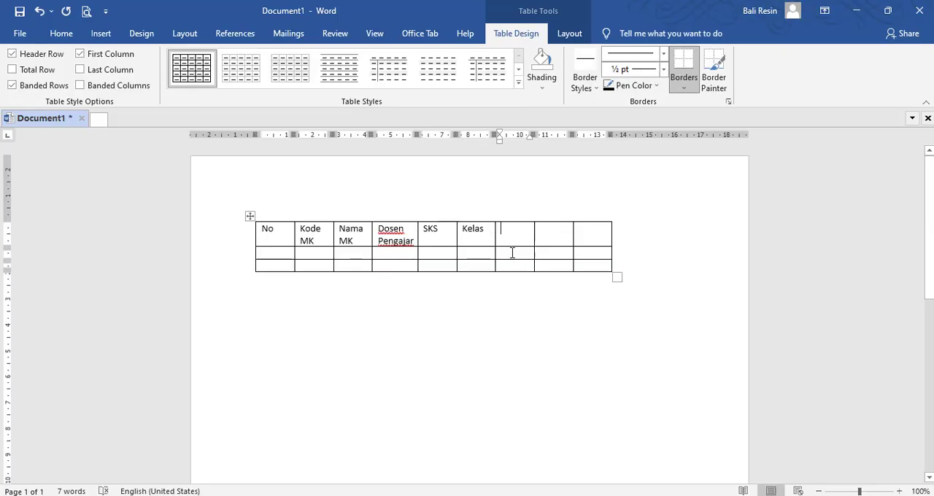
left_click(512, 253)
type("Ruang")
key("Tab")
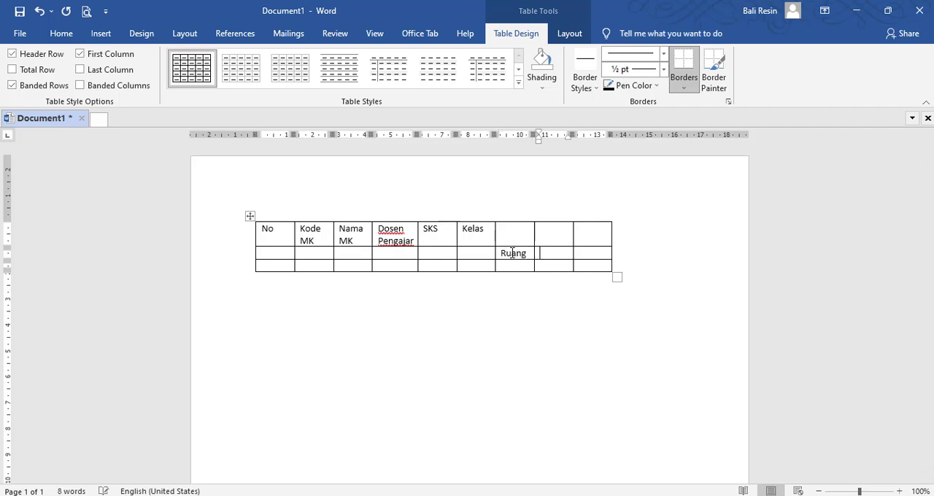
type("Kelas")
key("Tab")
type("Waktu")
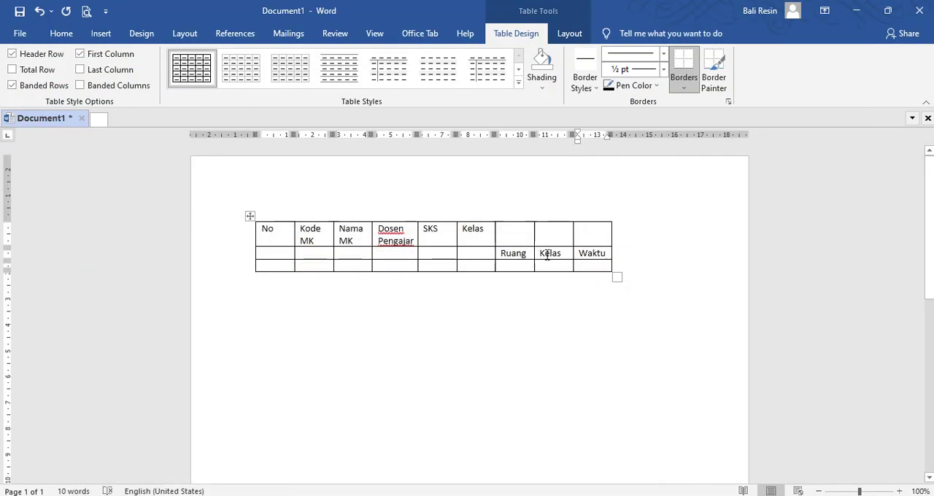
double_click(549, 253)
type("Hari")
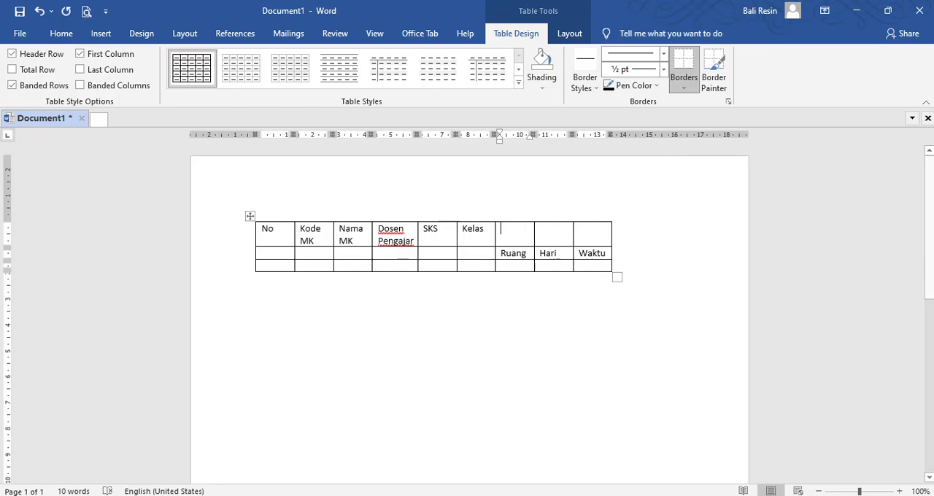
Step: Check the schedule heading in the PDF and enter Jadwal Perkuliahan in the Word table's first row, above Ruang
key("alt+Tab")
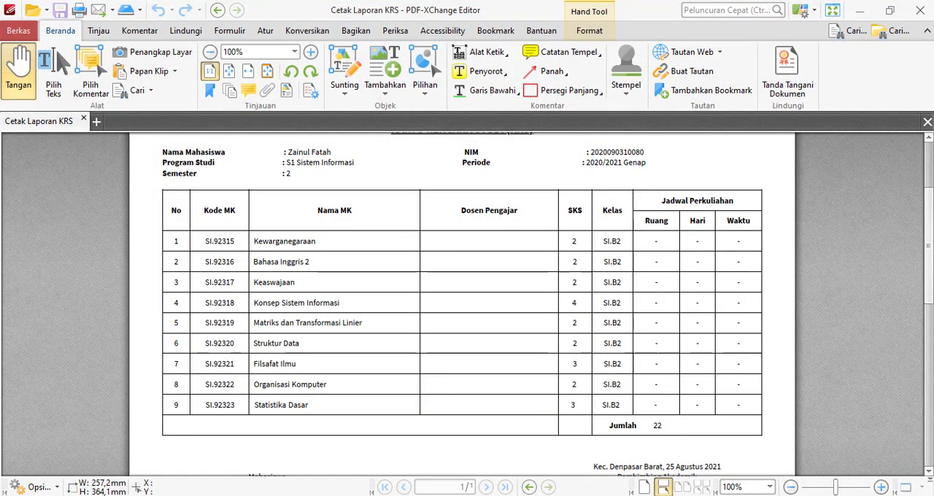
key("alt+Tab")
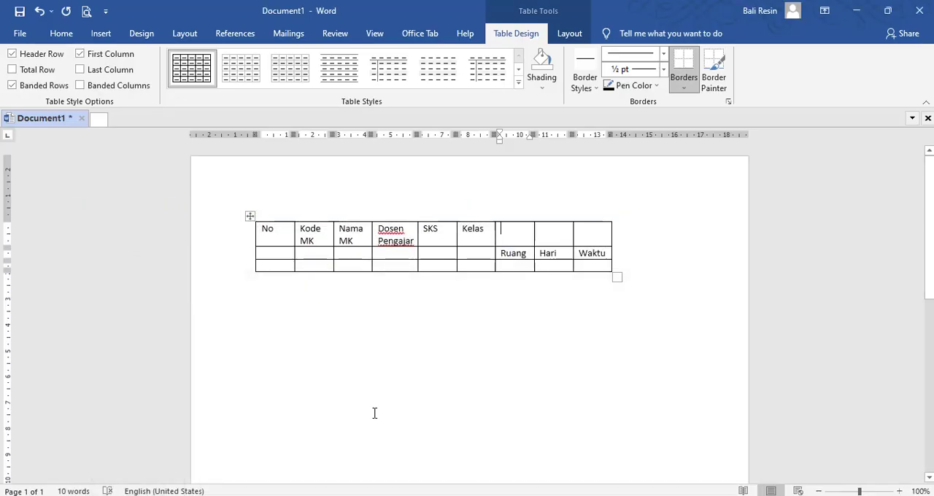
type("Jadw")
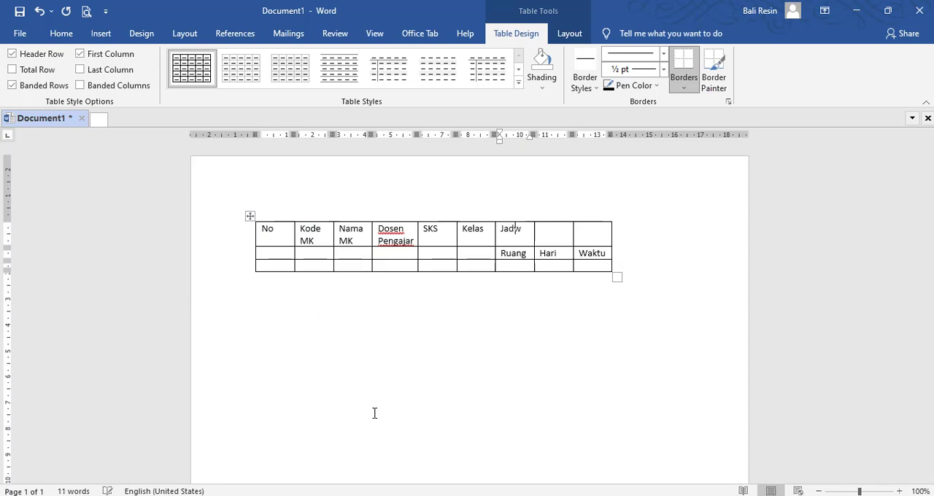
type("al Perkuliahan")
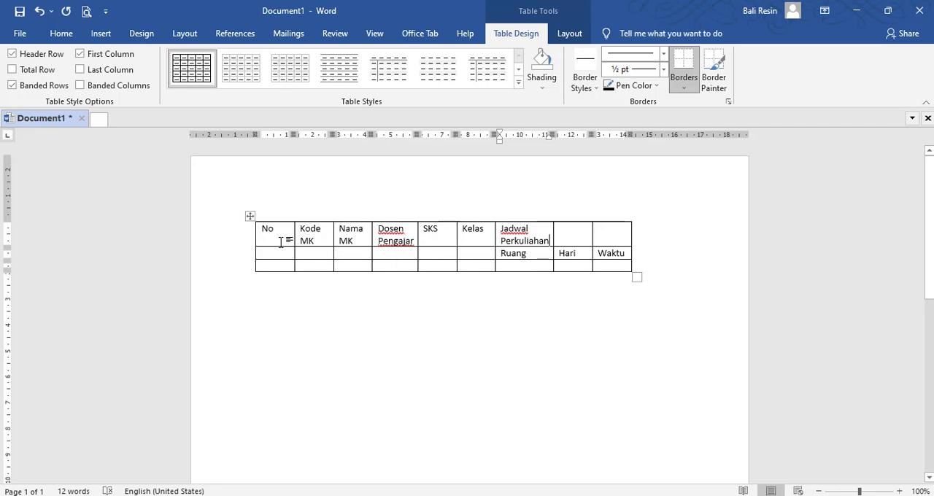
left_click(318, 253)
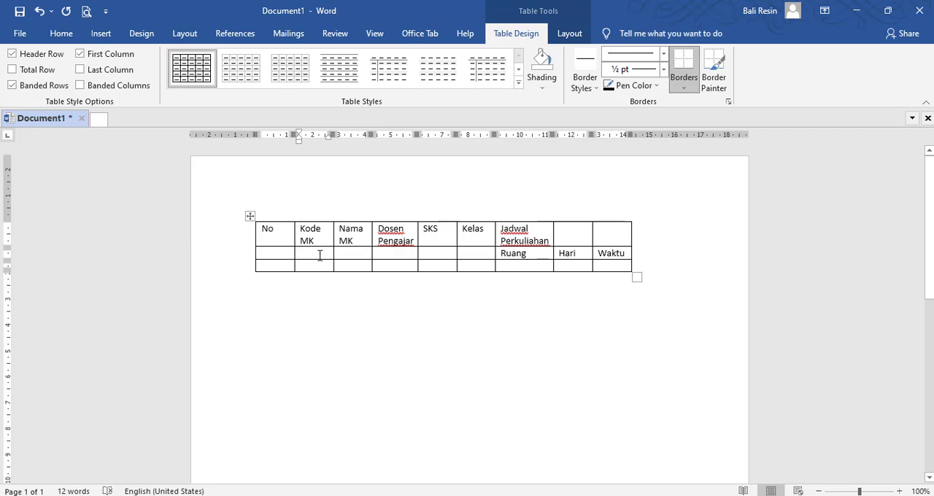
key("Tab")
key("Tab")
key("Tab")
Step: Narrow the No and SKS columns and widen the Kode MK, Nama MK and Dosen Pengajar columns
left_click_drag(290, 241, 321, 238)
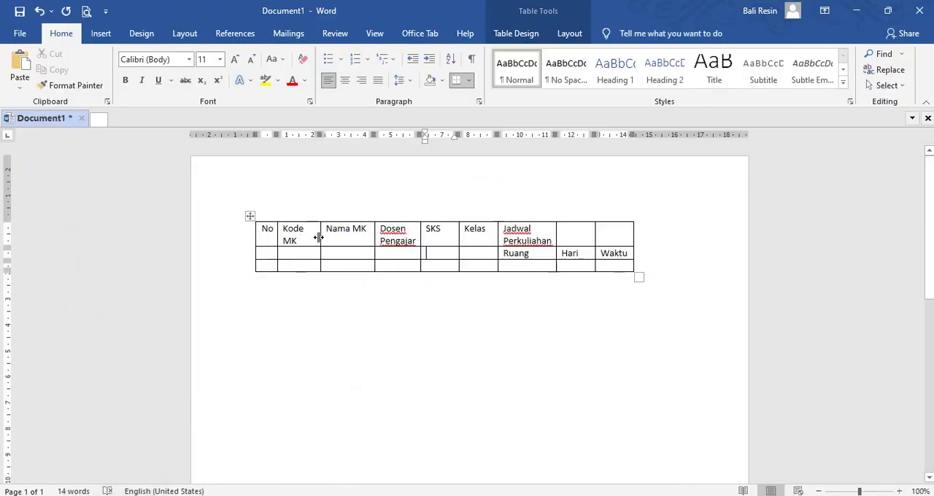
left_click_drag(318, 238, 333, 237)
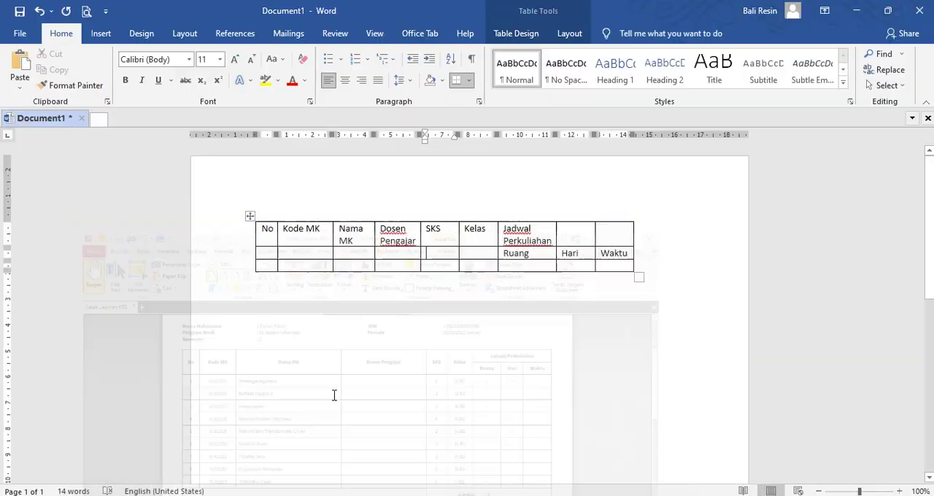
left_click_drag(374, 235, 404, 235)
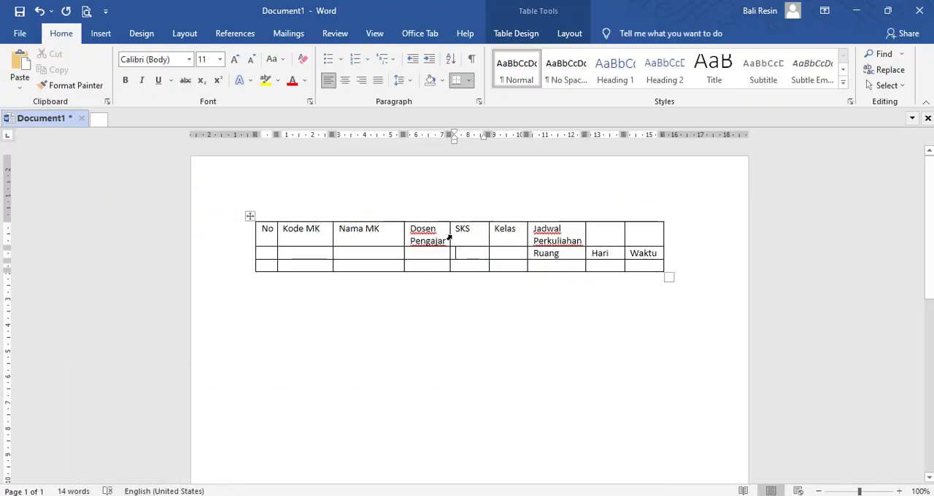
left_click_drag(450, 235, 475, 233)
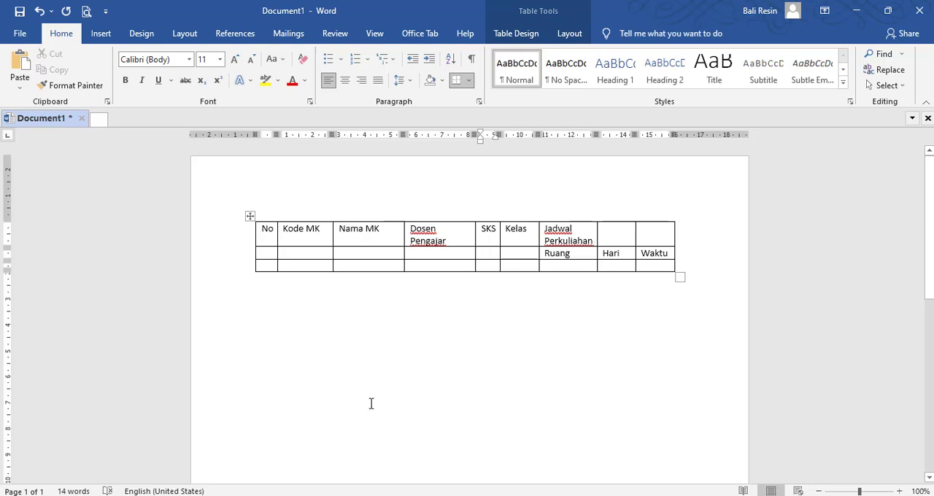
Step: Check the heading layout in the Cetak Laporan KRS PDF and merge Word's Jadwal Perkuliahan cell with the two empty cells beside it
key("alt+Tab")
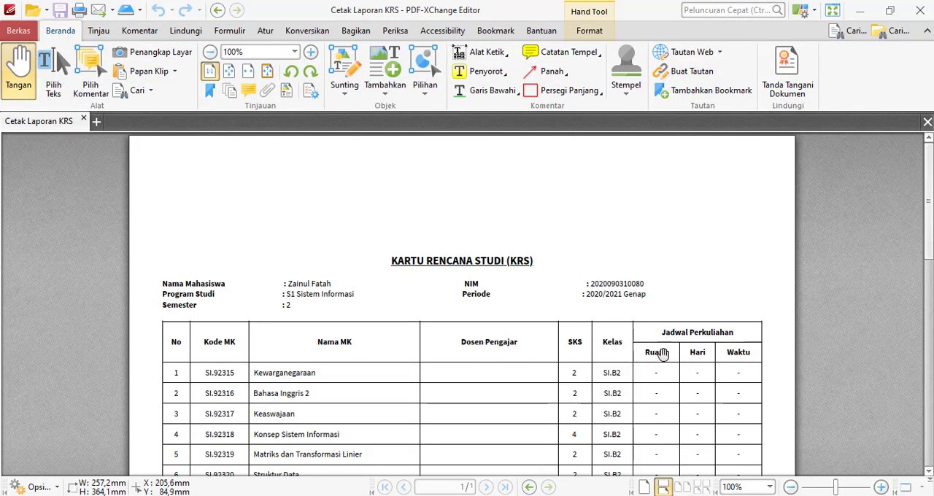
scroll(656, 328, "down", 3)
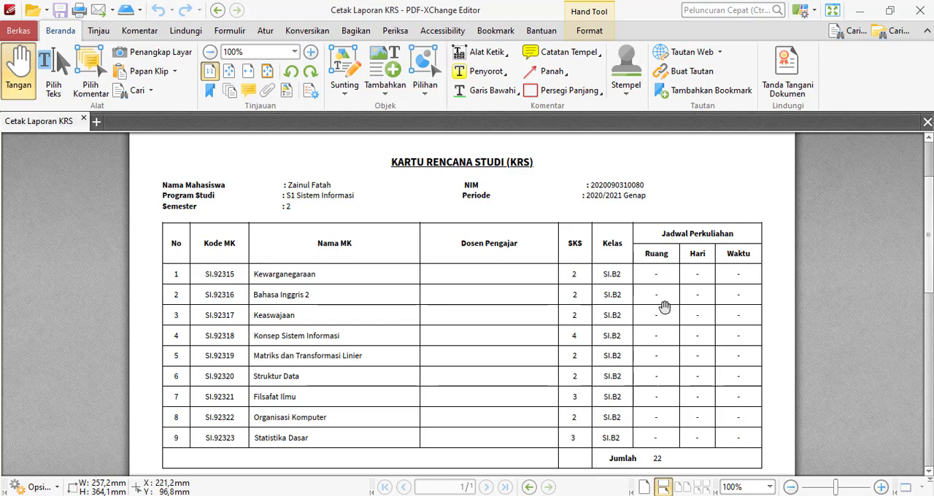
key("alt+Tab")
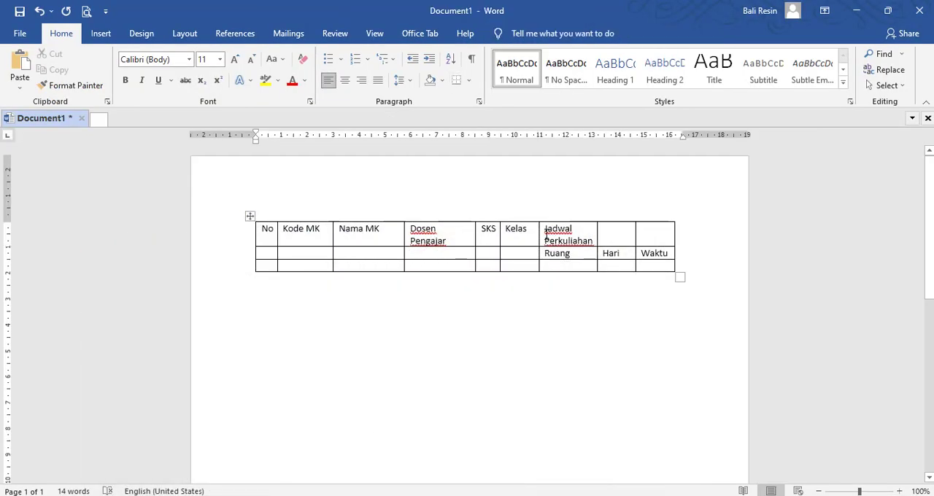
left_click_drag(546, 240, 657, 237)
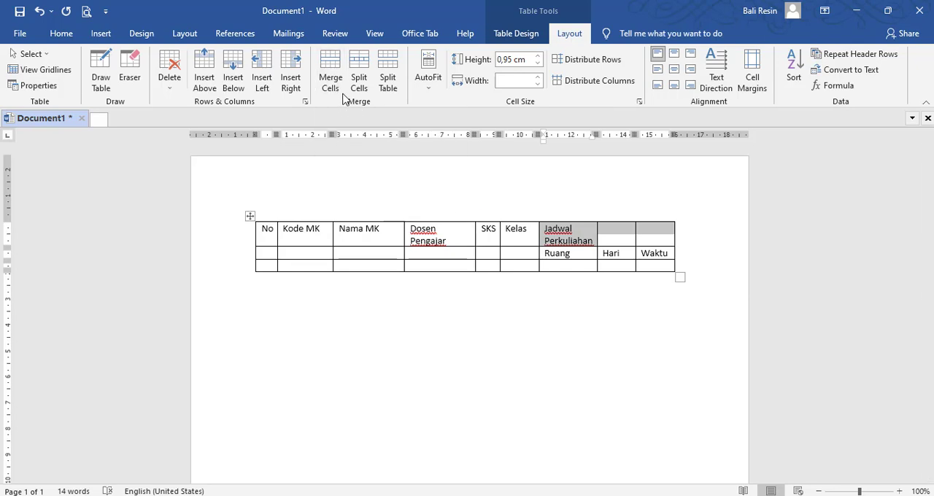
left_click(330, 73)
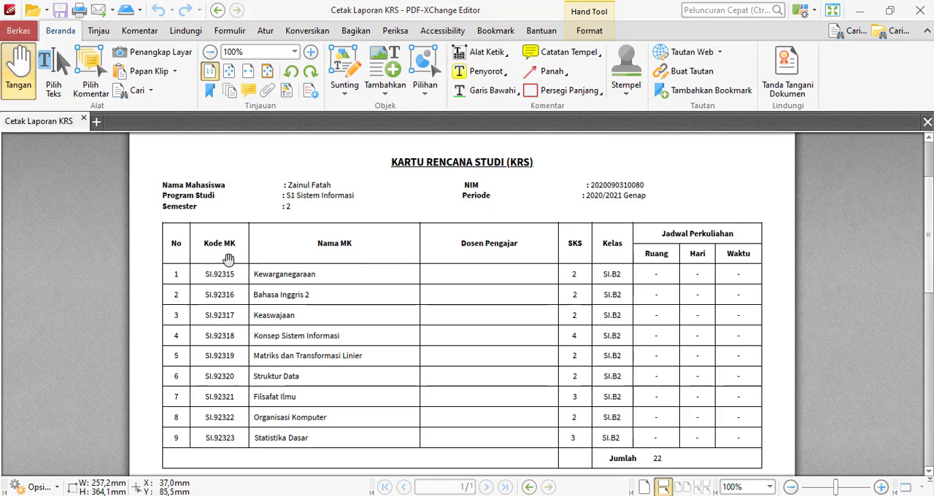
Step: In the Word table, merge the No, Kode MK and Nama MK heading cells each with the empty cell below
key("alt+Tab")
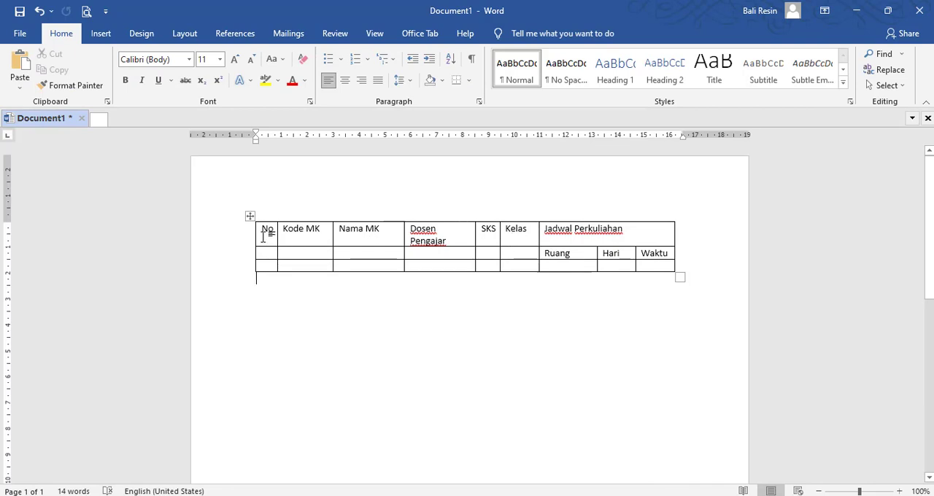
left_click_drag(264, 237, 265, 256)
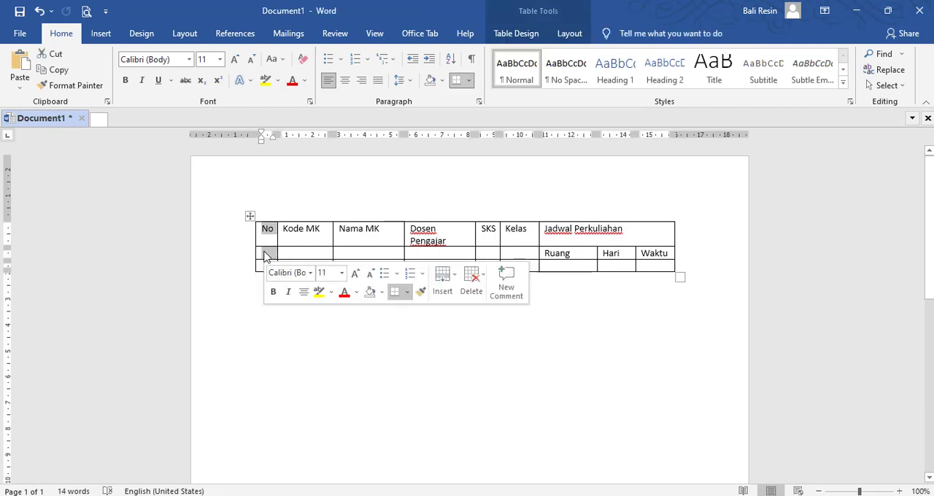
left_click(568, 37)
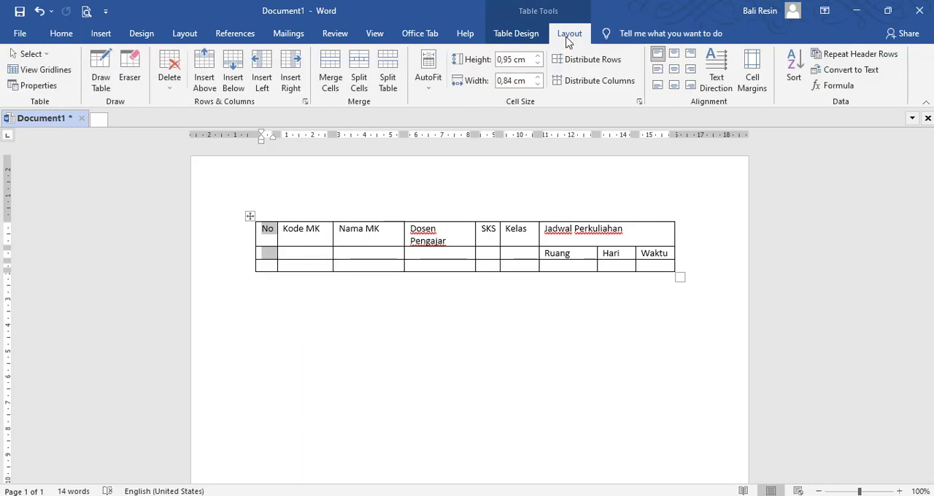
left_click(337, 72)
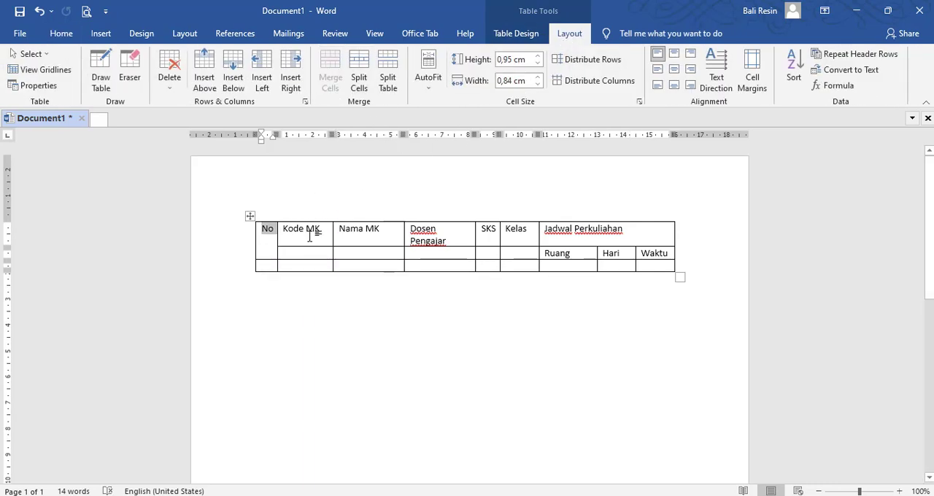
left_click_drag(312, 233, 359, 254)
left_click(337, 78)
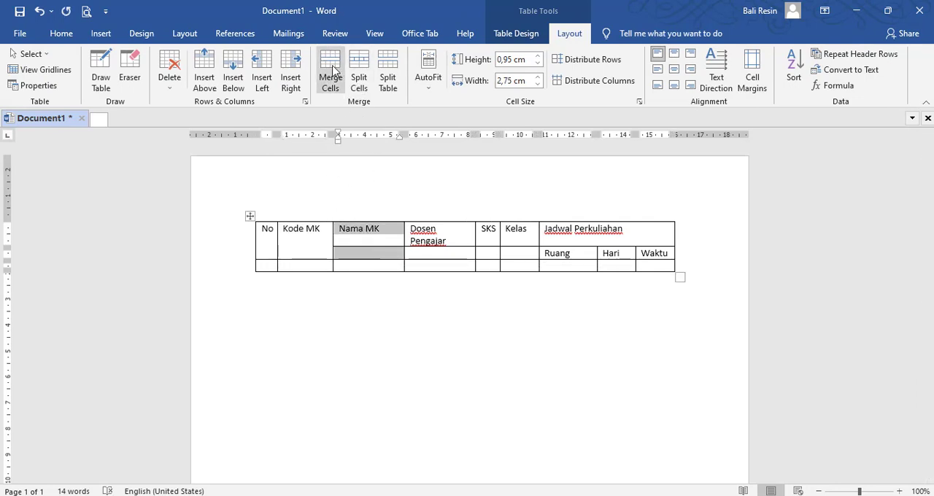
left_click(330, 73)
Step: Merge the Dosen Pengajar, SKS and Kelas heading cells each with the empty cell below
left_click_drag(430, 239, 438, 253)
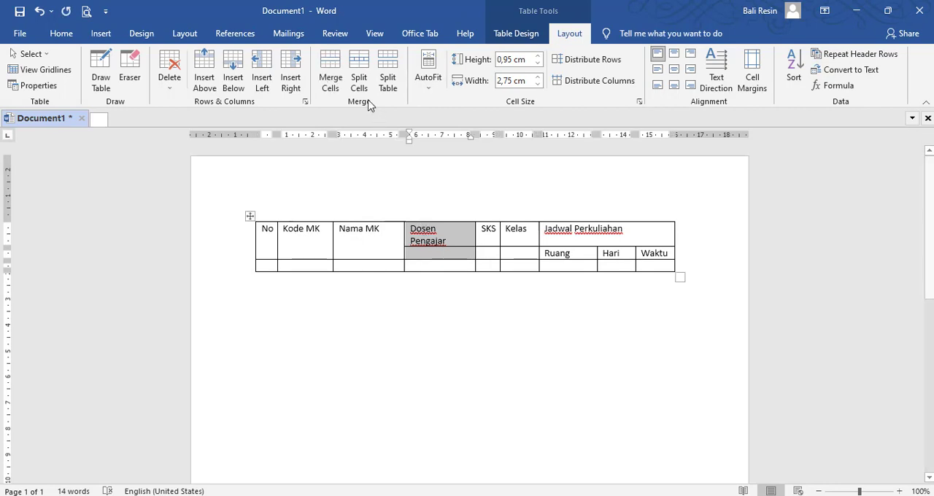
left_click(334, 77)
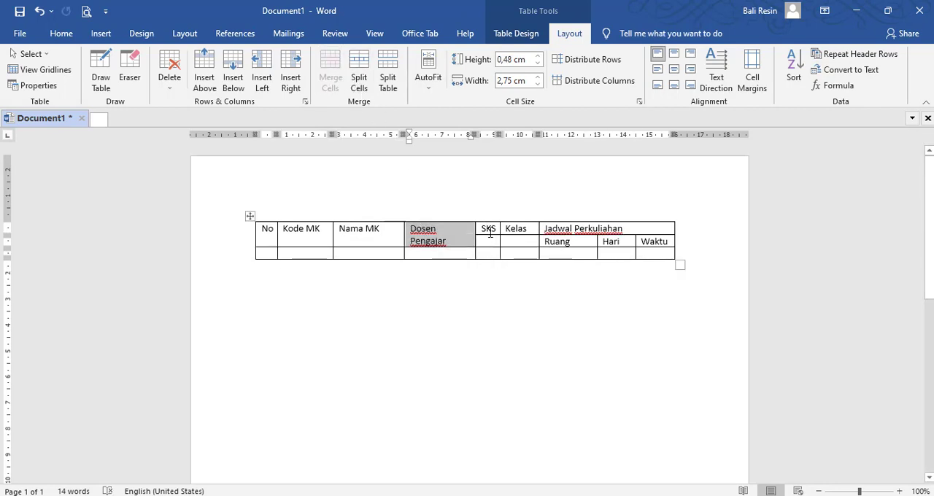
left_click_drag(492, 244, 522, 243)
left_click(489, 242)
left_click(330, 78)
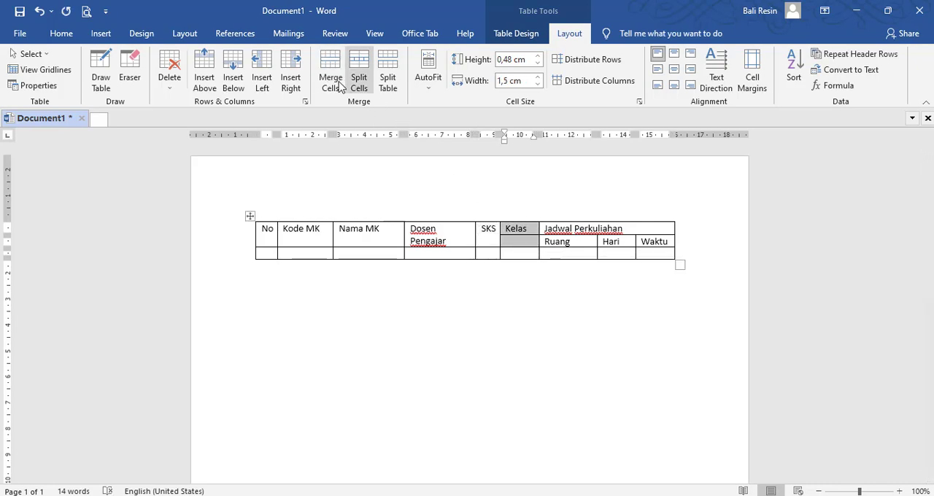
left_click(332, 74)
Step: Widen the Dosen Pengajar column so its heading fits on one line
left_click(573, 299)
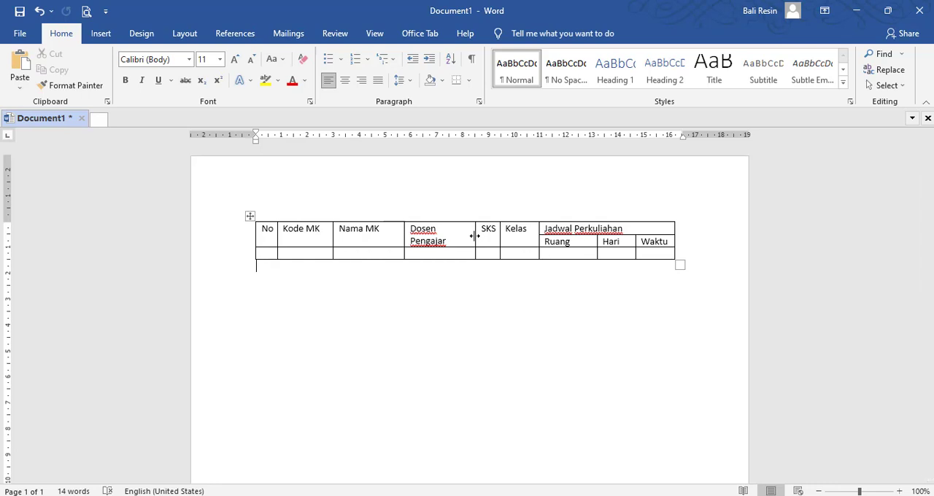
left_click_drag(475, 236, 489, 233)
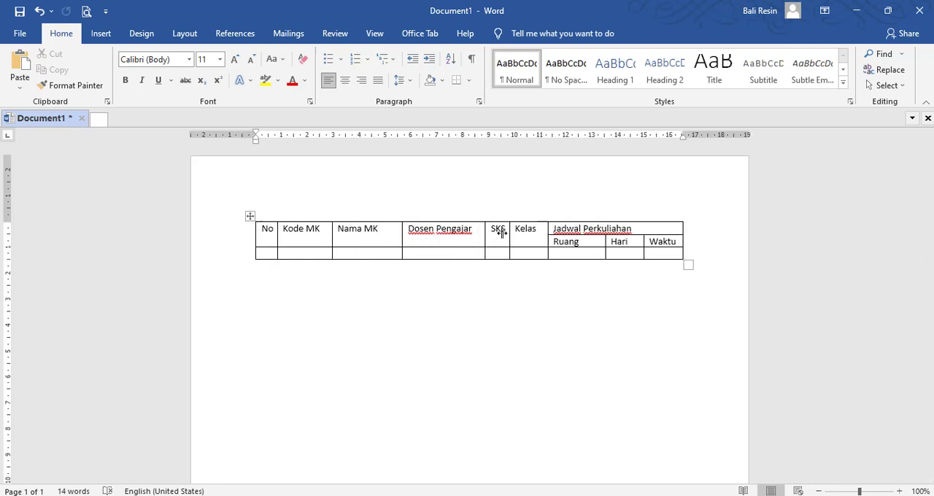
left_click(310, 390)
Step: Check the heading alignment in the PDF and center all of the Word table's heading cells horizontally and vertically
key("alt+Tab")
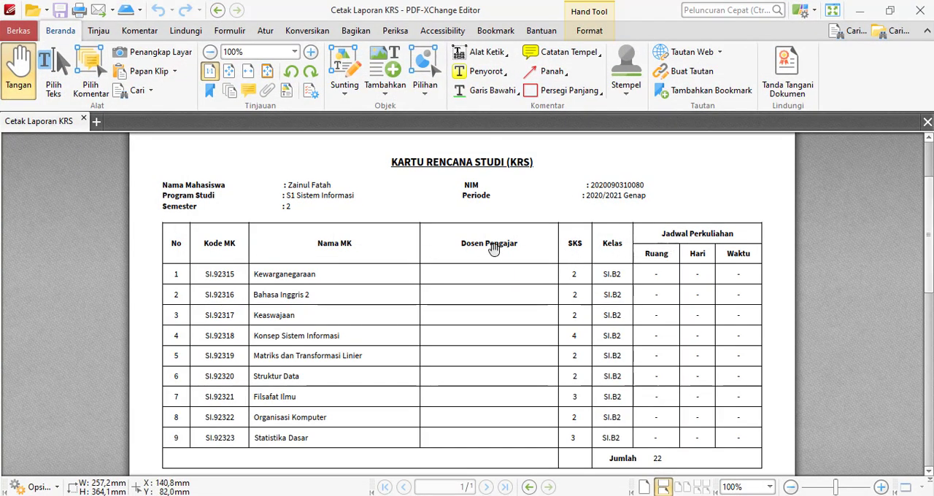
key("alt+Tab")
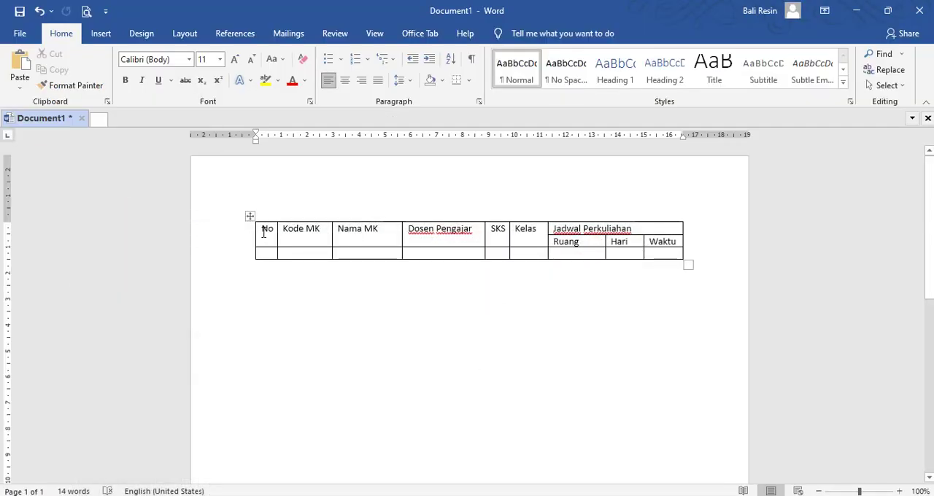
left_click_drag(261, 232, 661, 248)
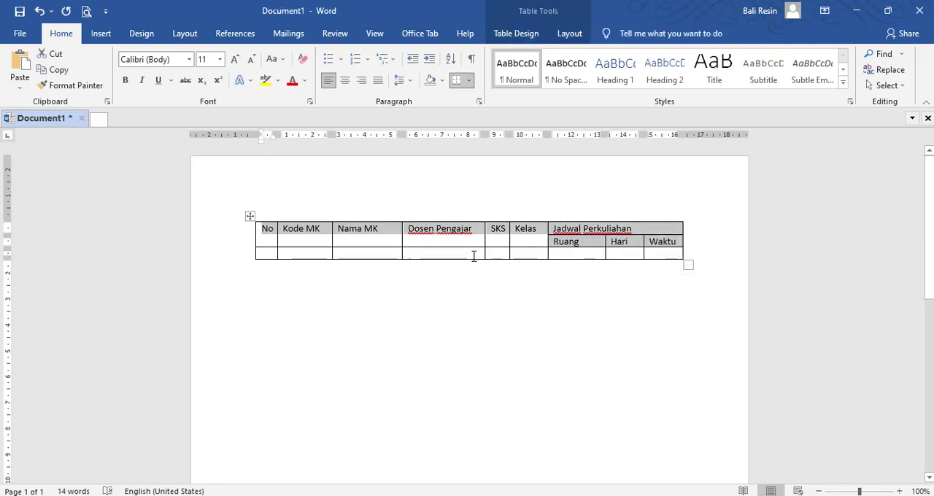
left_click(581, 41)
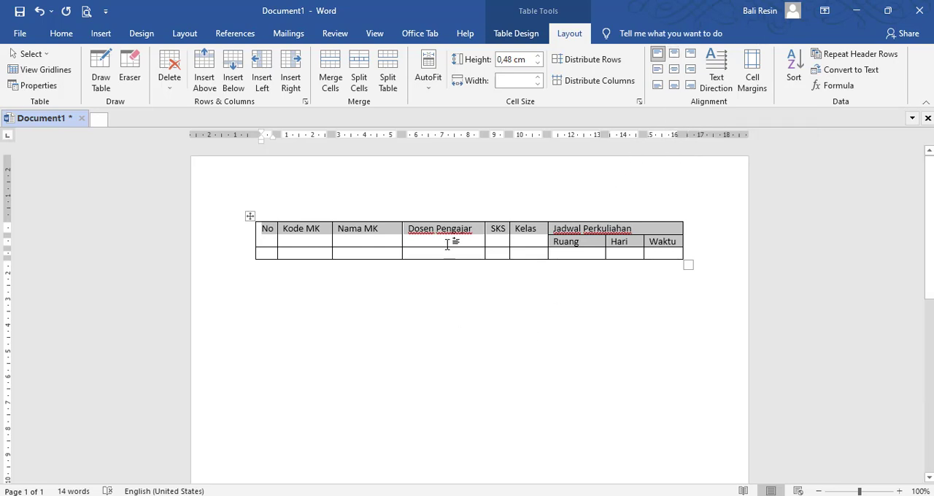
left_click(674, 72)
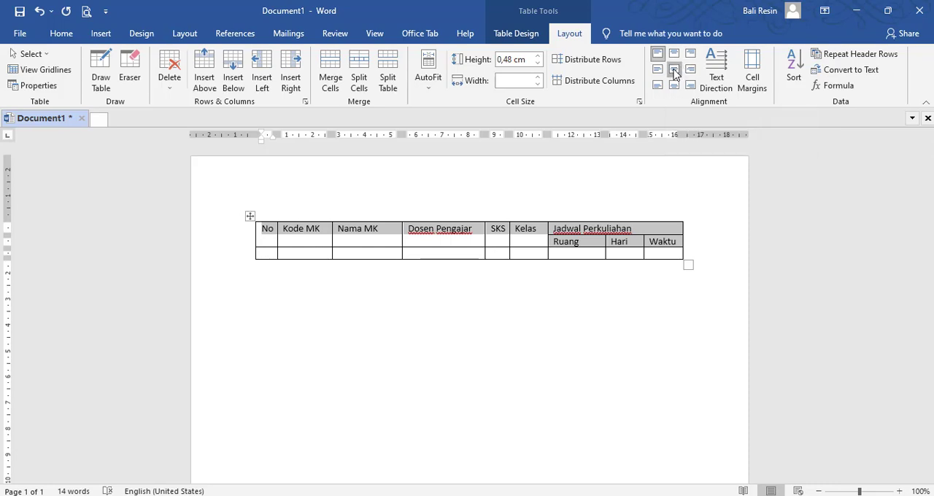
left_click(465, 292)
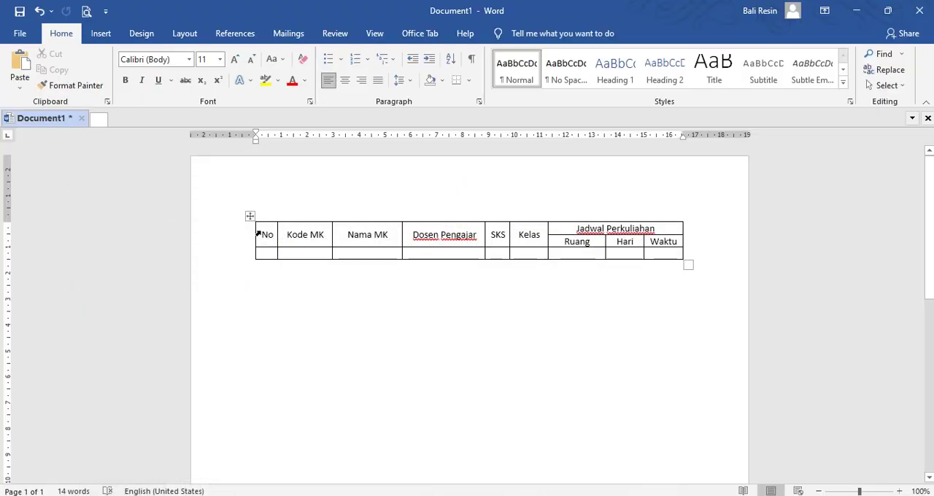
Step: Make the text of all the table's heading cells bold
mouse_move(257, 234)
left_mouse_down()
mouse_move(538, 233)
mouse_move(652, 244)
left_mouse_up()
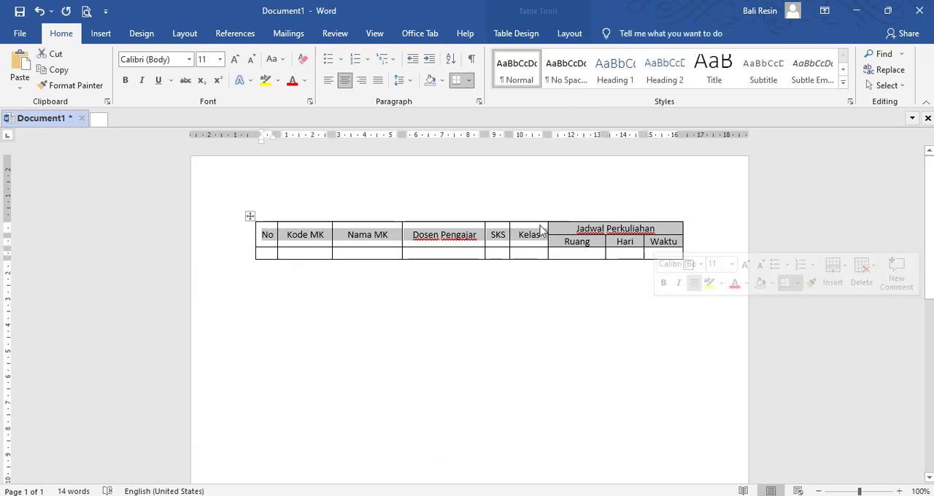
left_click(124, 80)
left_click(379, 296)
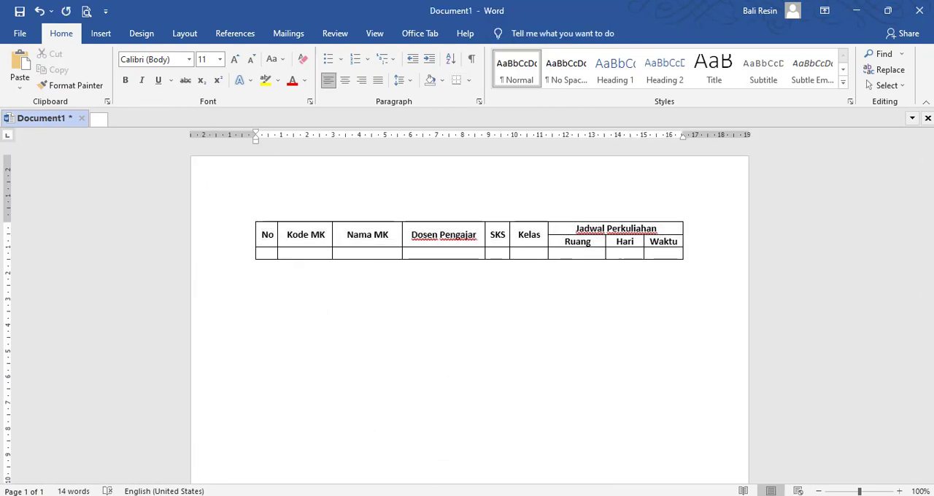
Step: Consult the course rows in the Cetak Laporan KRS PDF and enter 1 under No in the Word table's first data row
key("alt+Tab")
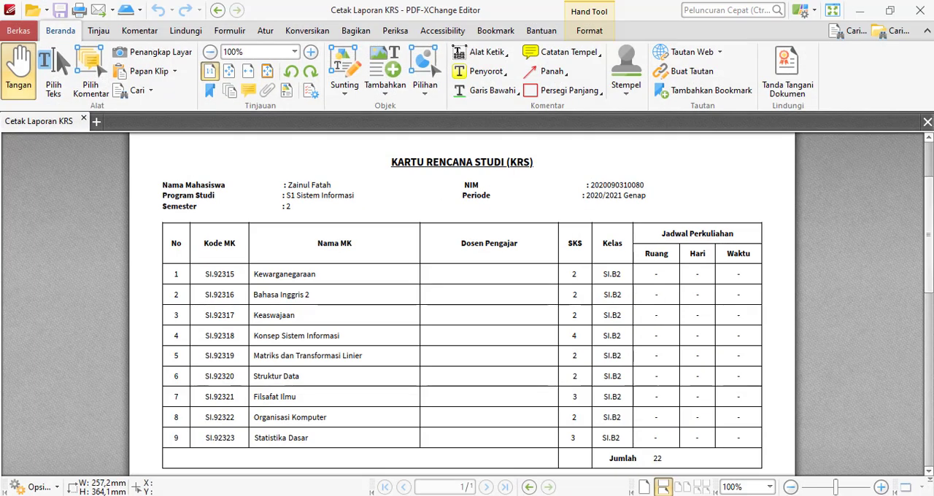
key("alt+Tab")
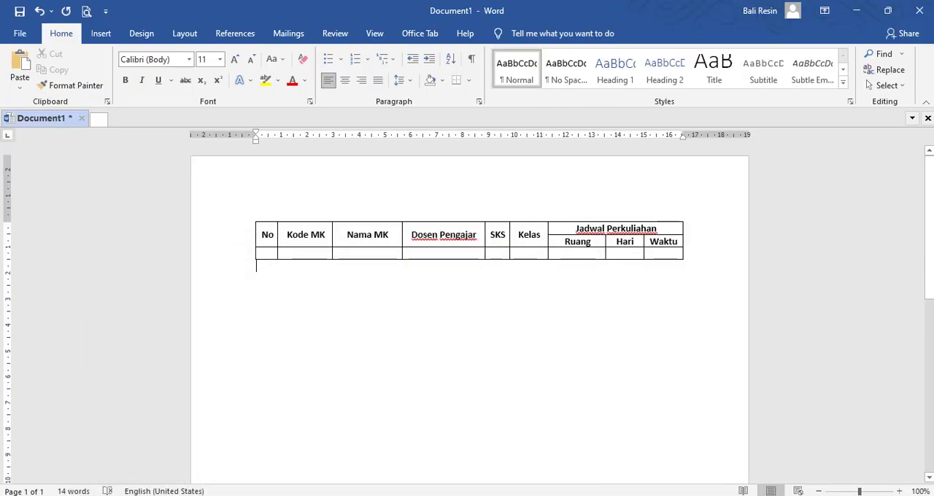
left_click(270, 252)
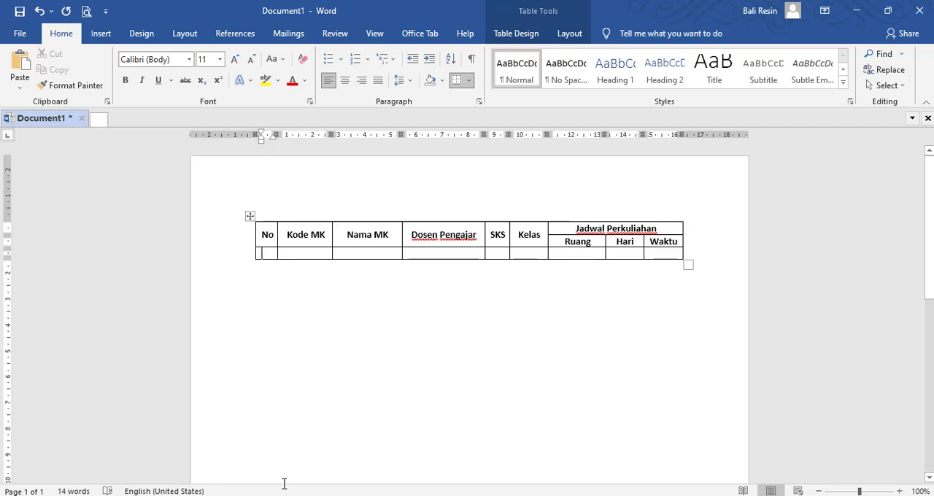
key("alt+Tab")
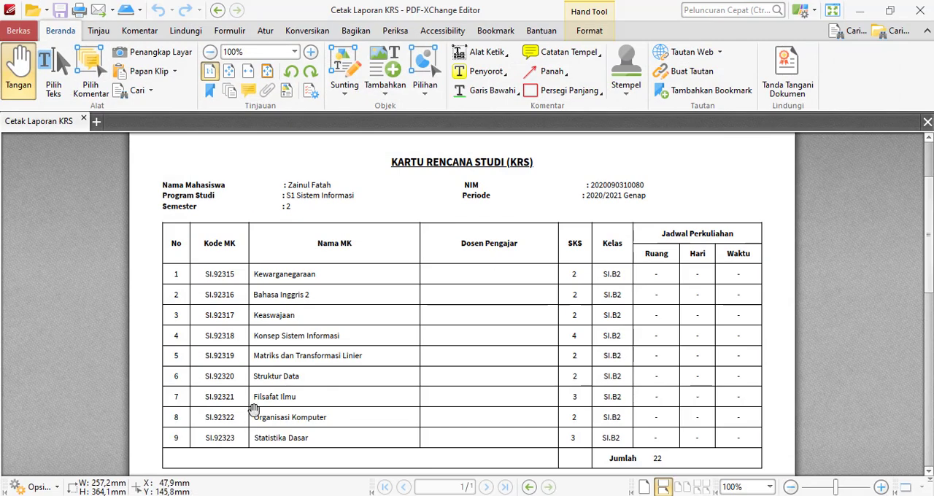
scroll(234, 293, "down", 1)
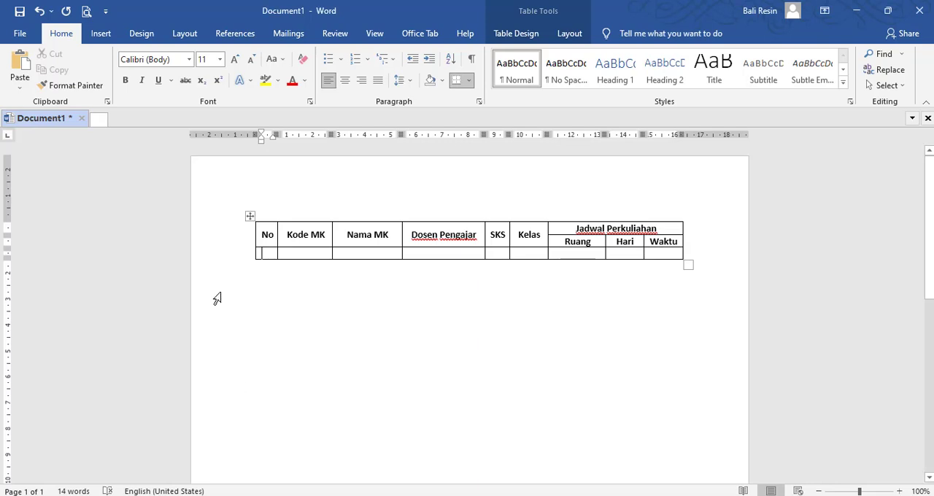
type("1")
left_click(196, 495)
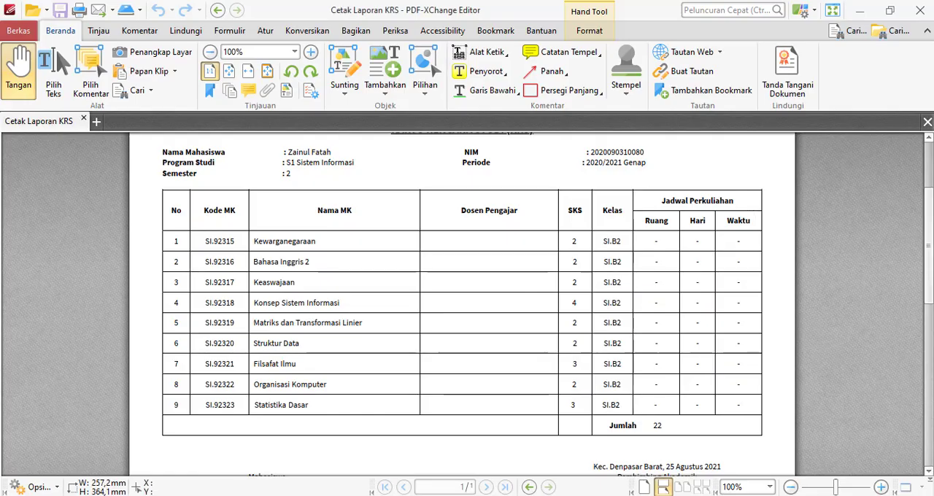
left_click(196, 495)
left_click(195, 495)
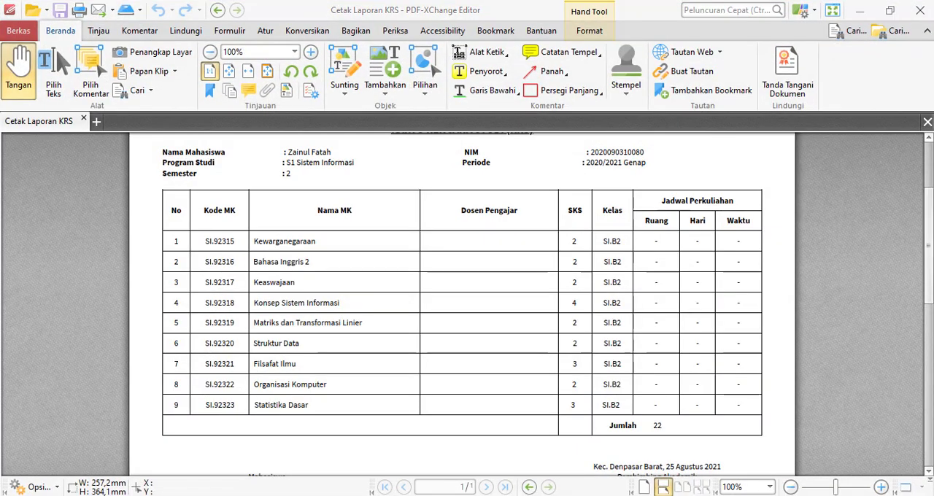
left_click(196, 495)
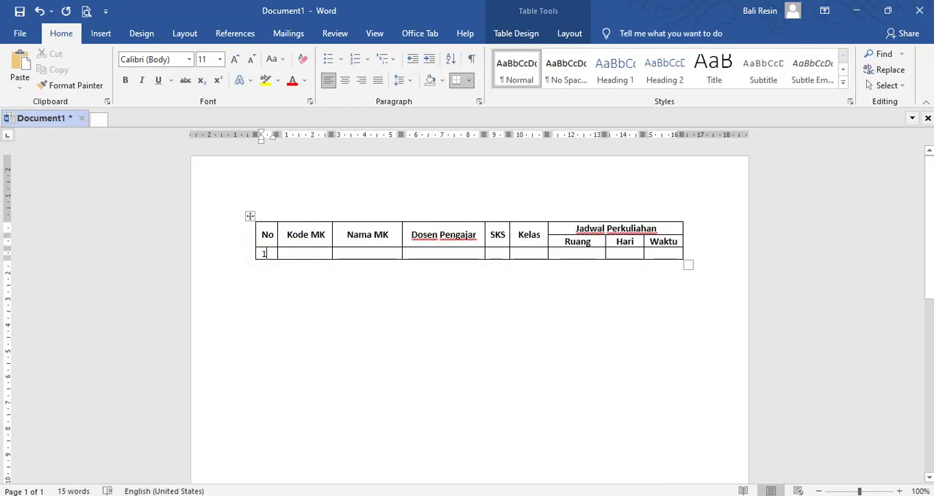
Step: In the first data row, enter the course code SI001, the course name Matematika and the lecturer's name
left_click(308, 252)
type("SI001")
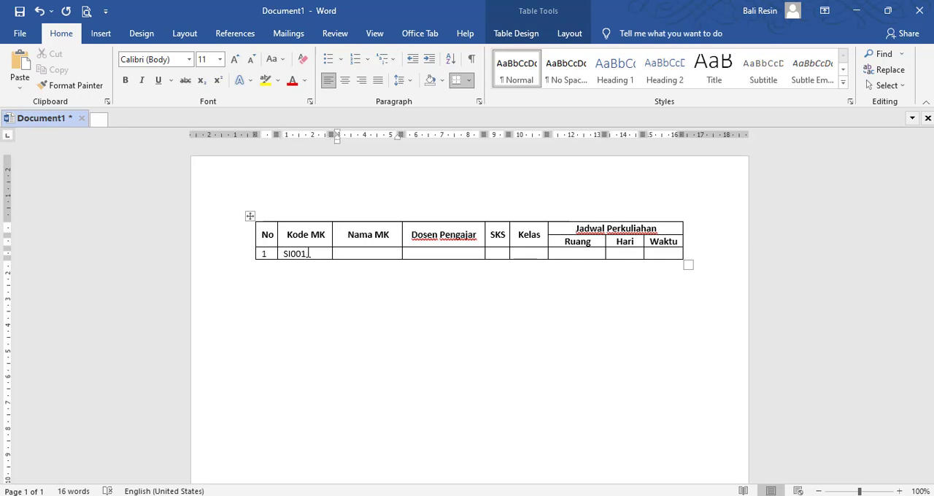
key("Tab")
type("Matematika")
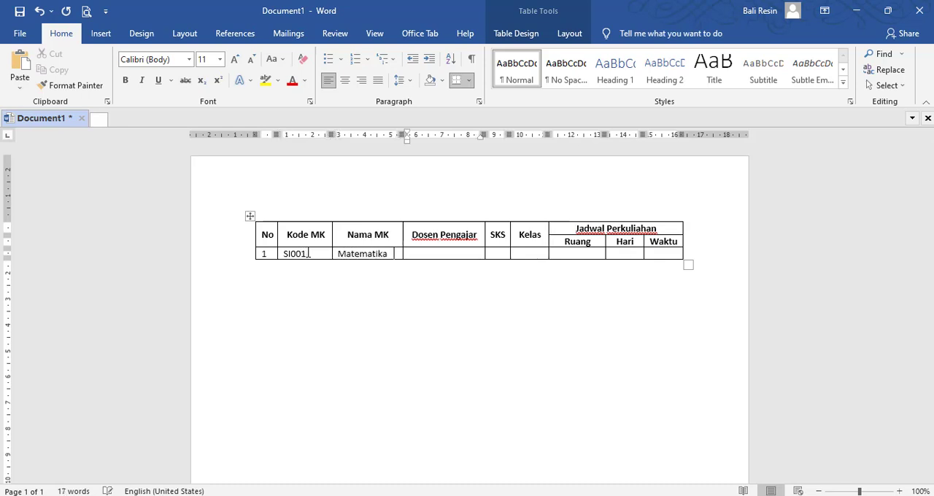
key("Tab")
type("Hosen")
Step: Continue the first data row with 2 for SKS, A for Kelas, R.2 for Ruang and Sabtu for Hari
key("Tab")
type("2")
key("Tab")
type("A")
key("Tab")
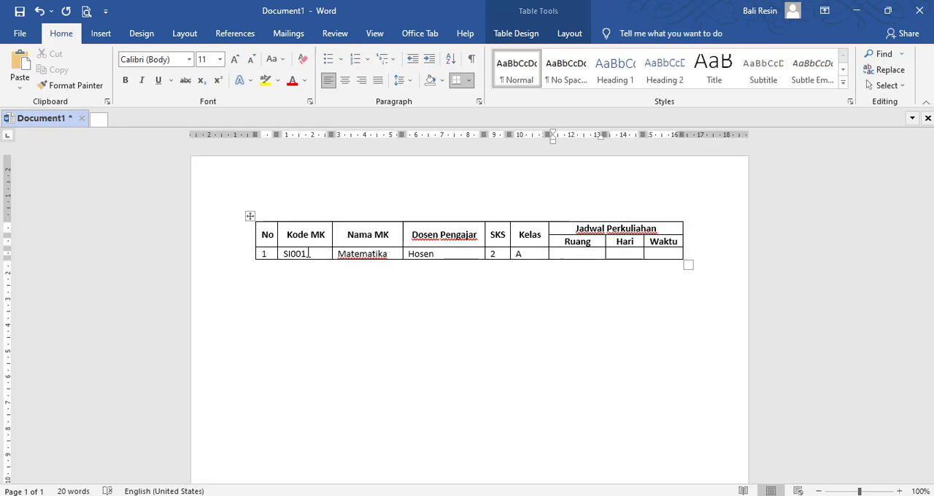
type("R.2")
key("Tab")
type("Sabtu")
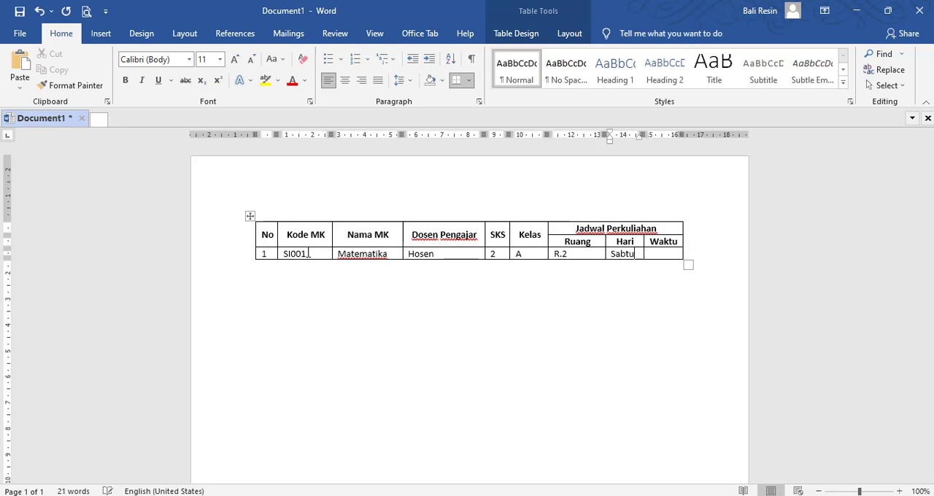
Step: Complete the first data row with 12:00 for Waktu and add a new row below it
key("Tab")
type("12:00")
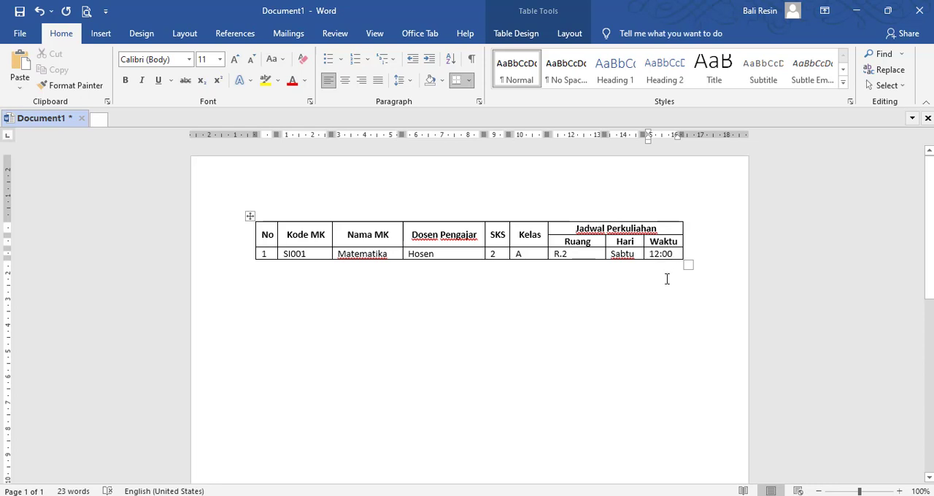
key("Tab")
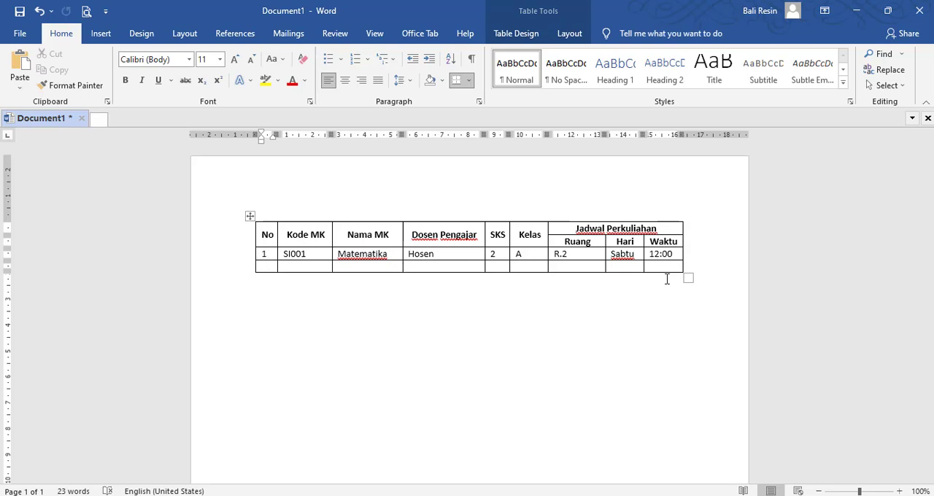
Step: In the second data row, enter 2 under No and the course code SI002 under Kode MK
type("2")
key("Tab")
type("si")
key("BackSpace")
key("BackSpace")
type("SI00")
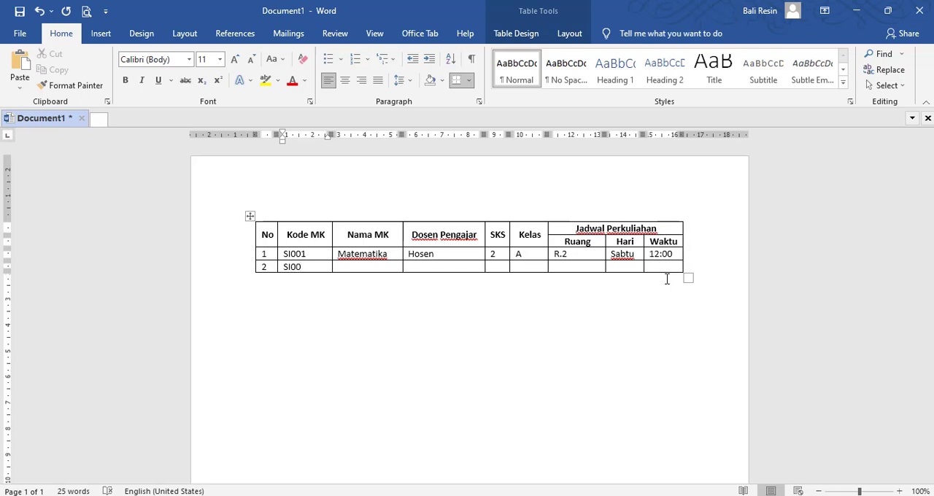
type("2")
Step: Leave the rest of the second data row empty and add two more blank rows at the table's end
key("Tab")
key("Tab")
key("Tab")
key("Tab")
key("Tab")
key("Tab")
key("Tab")
key("Tab")
key("Tab")
key("Tab")
key("Tab")
key("Tab")
key("Tab")
key("Tab")
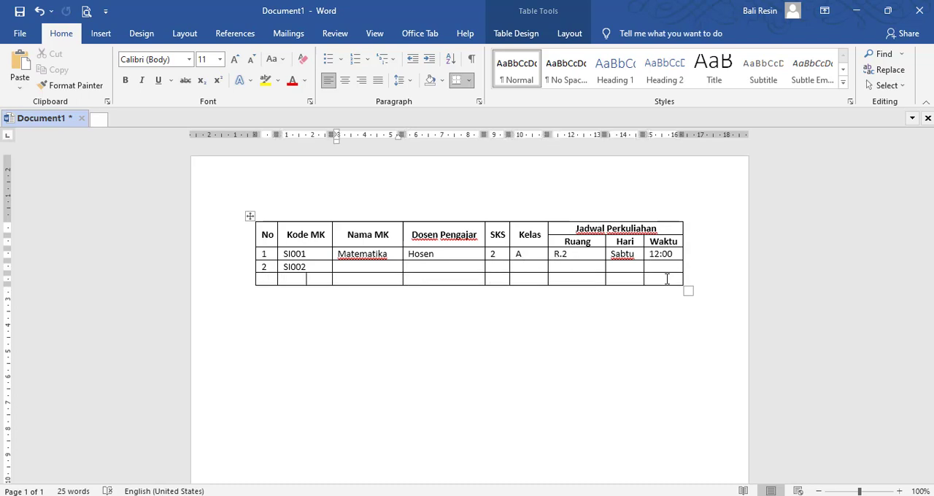
key("Tab")
key("Tab")
key("Tab")
key("Tab")
key("Tab")
key("Tab")
key("Tab")
key("Tab")
key("Tab")
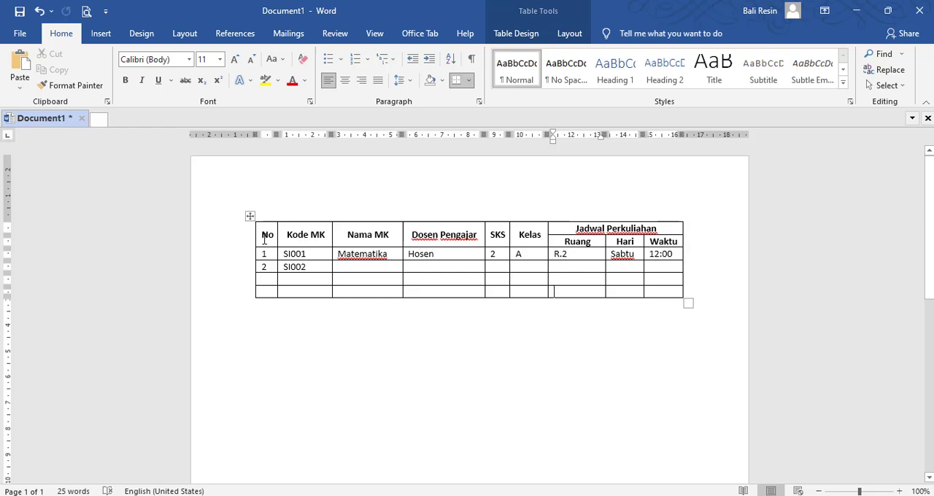
mouse_move(267, 239)
left_mouse_down()
mouse_move(531, 229)
mouse_move(670, 241)
left_mouse_up()
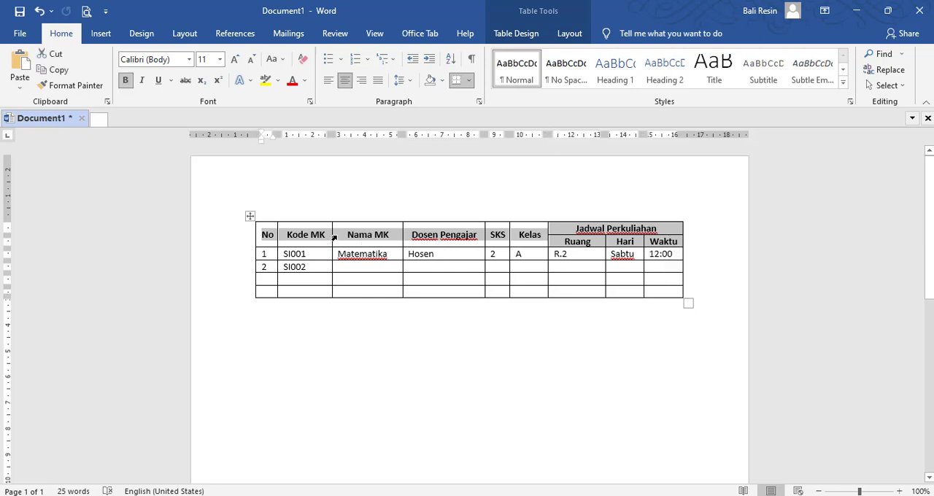
left_click(356, 243)
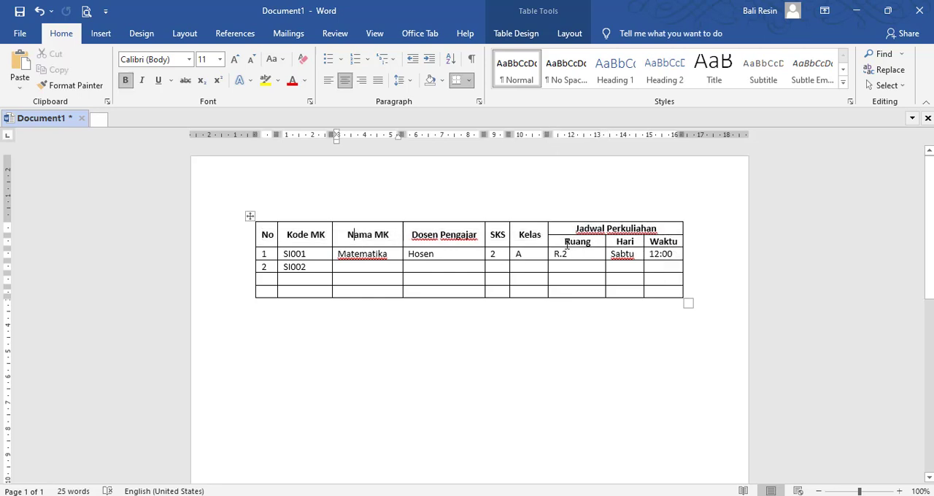
left_click_drag(565, 242, 620, 242)
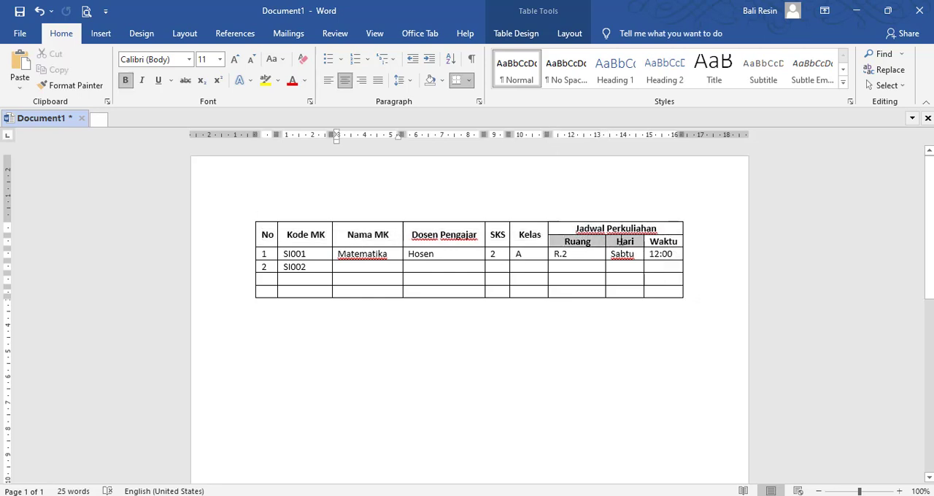
left_click(573, 229)
left_click_drag(593, 226, 655, 232)
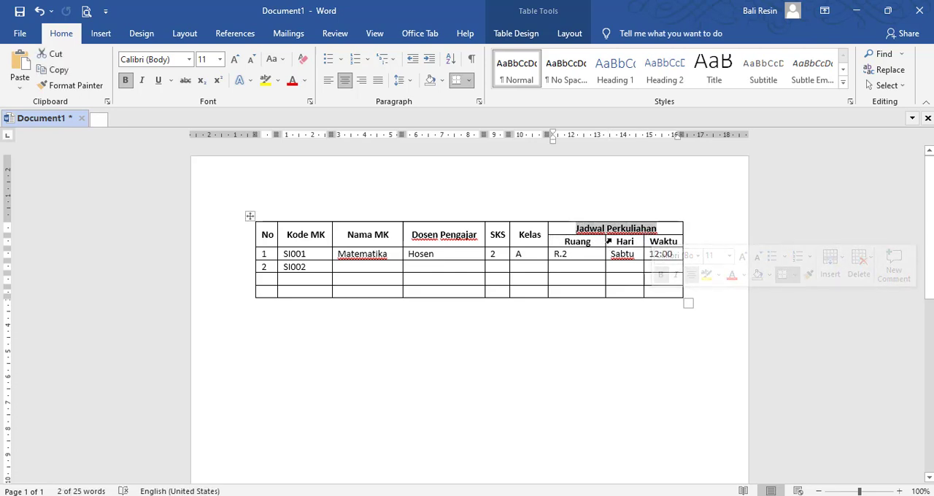
left_click(298, 235)
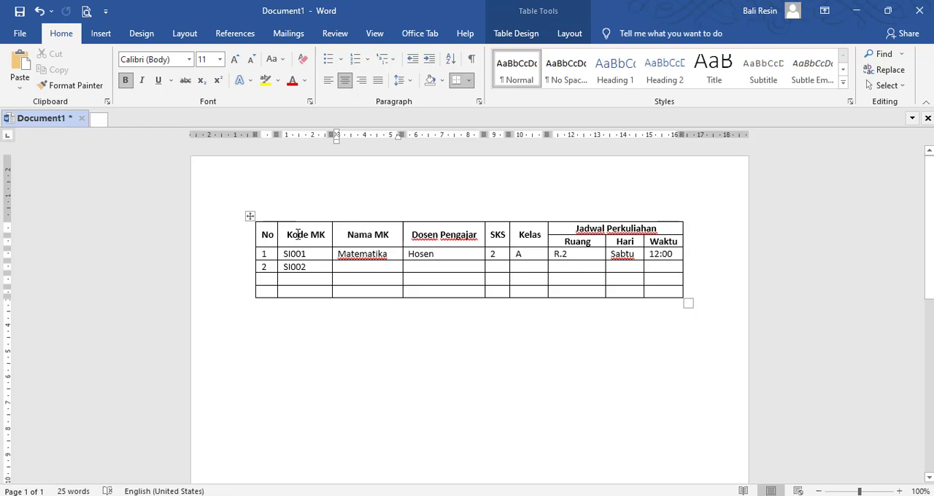
triple_click(299, 235)
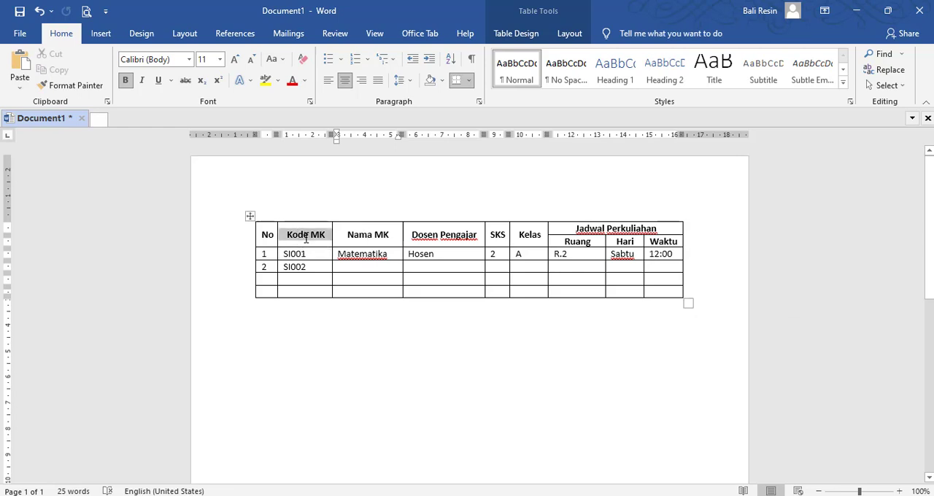
left_click(325, 342)
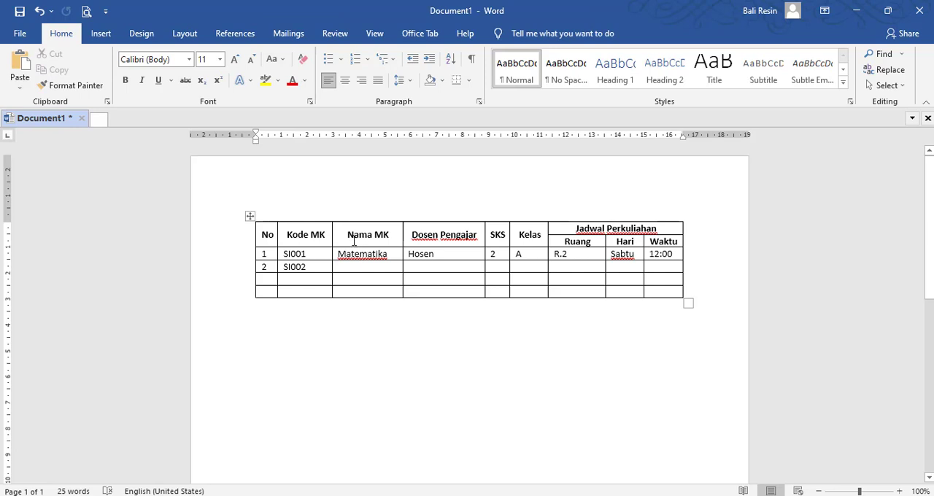
left_click(285, 235)
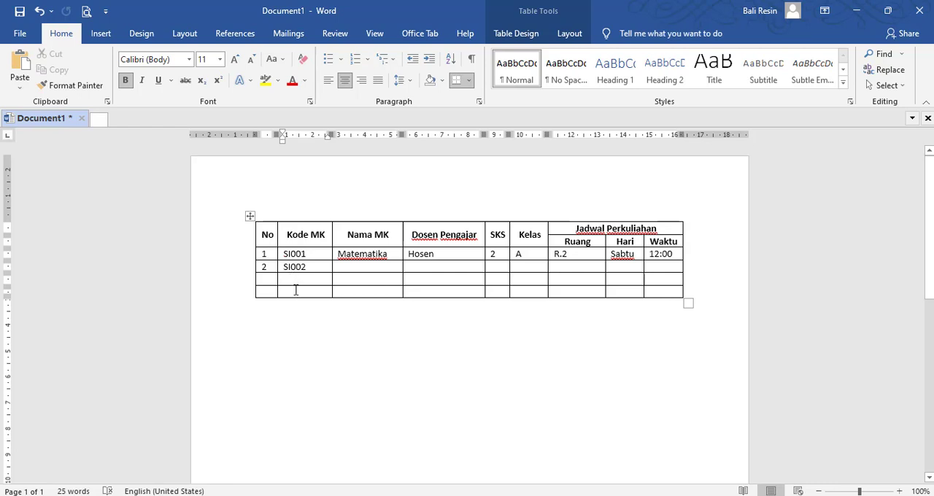
left_click(262, 235)
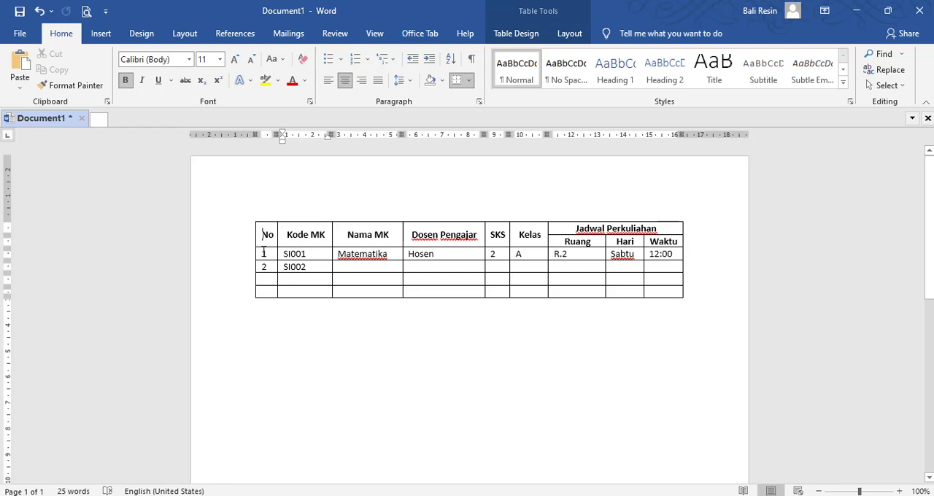
left_click_drag(264, 252, 263, 289)
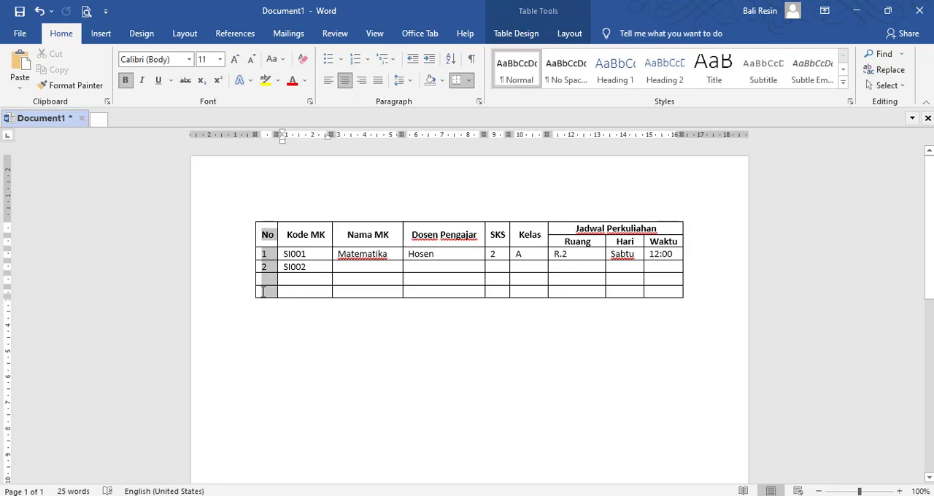
left_click(264, 232)
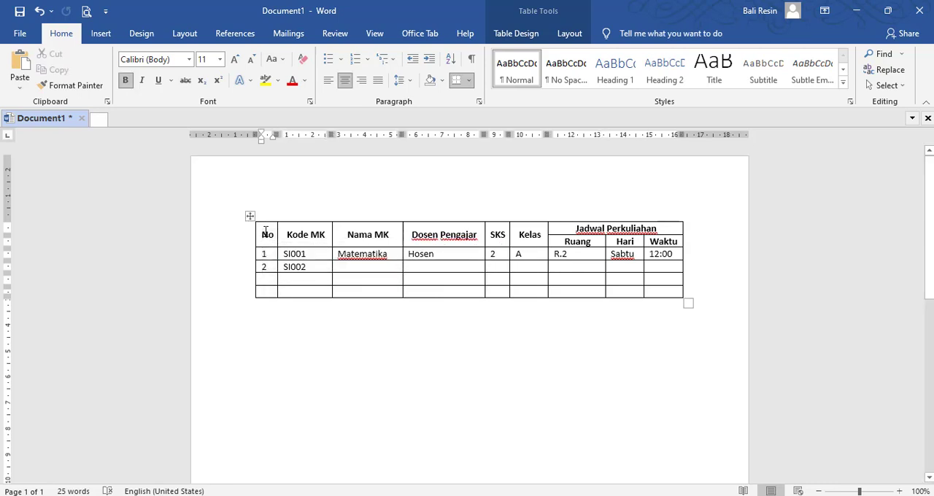
Step: Insert a new empty column between the No and Kode MK columns
left_click_drag(265, 232, 276, 244)
right_click(269, 233)
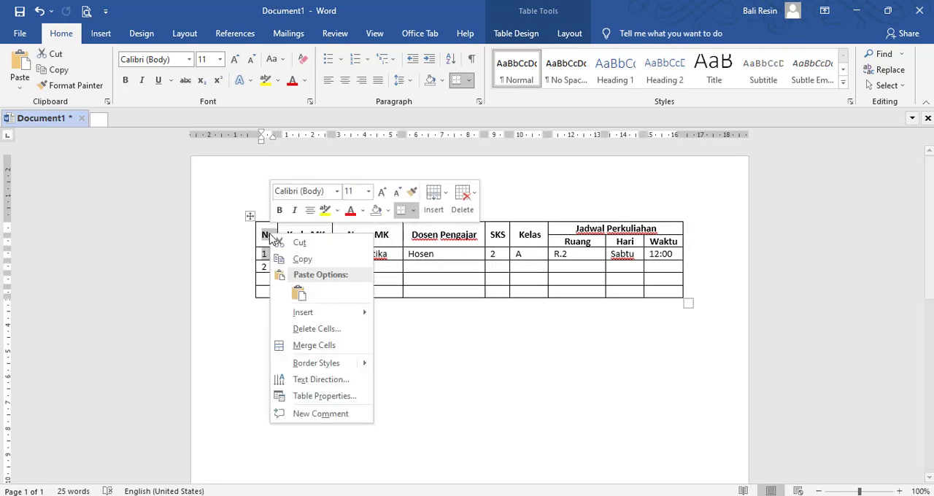
mouse_move(337, 316)
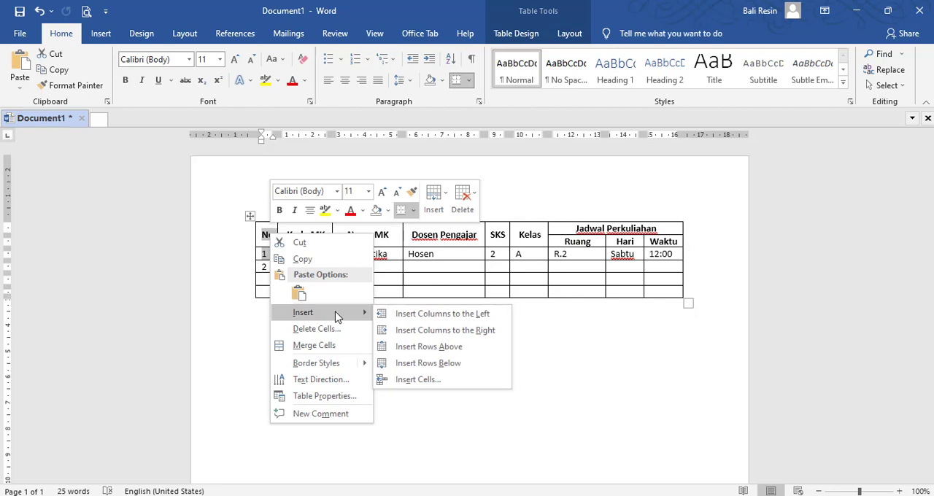
left_click(453, 331)
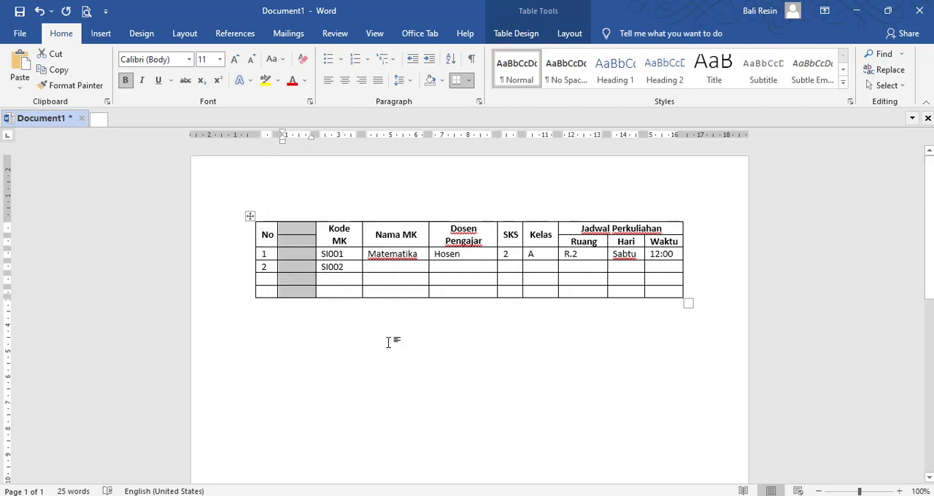
left_click(387, 340)
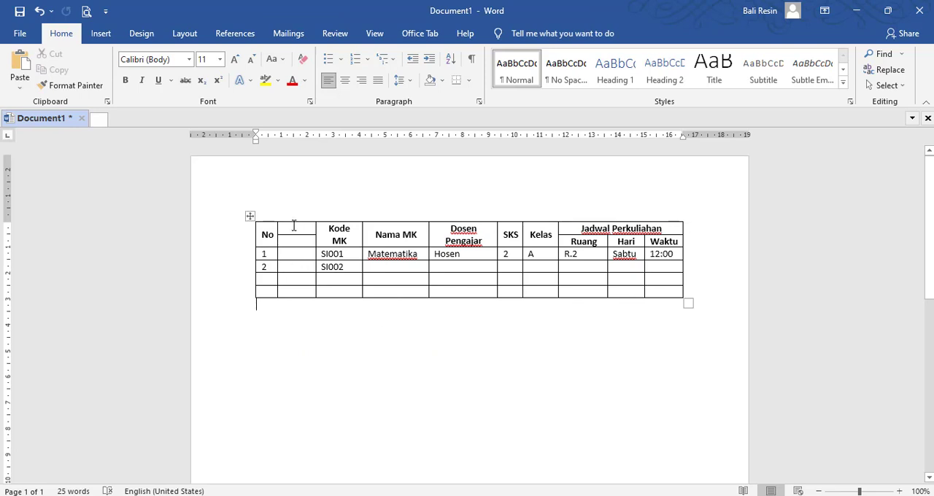
Step: Merge the two empty heading cells of the new column between No and Kode MK into one cell
left_click_drag(296, 226, 294, 244)
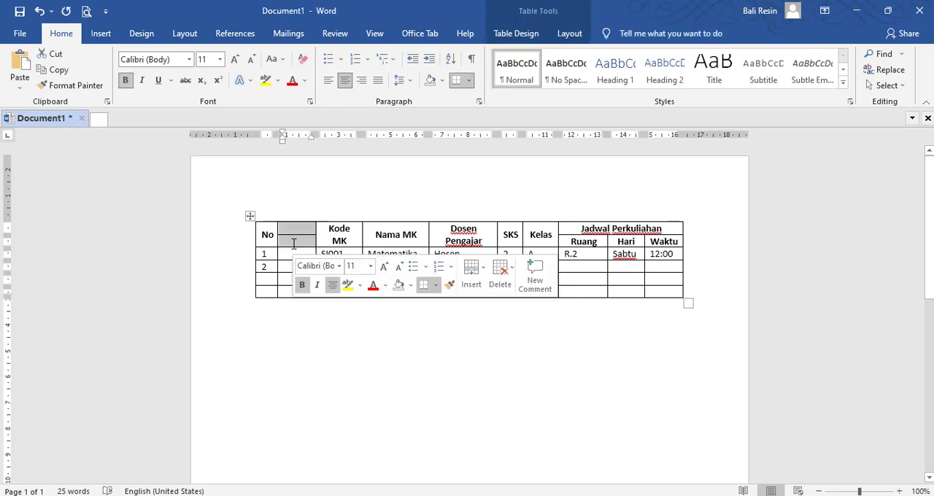
left_click(570, 34)
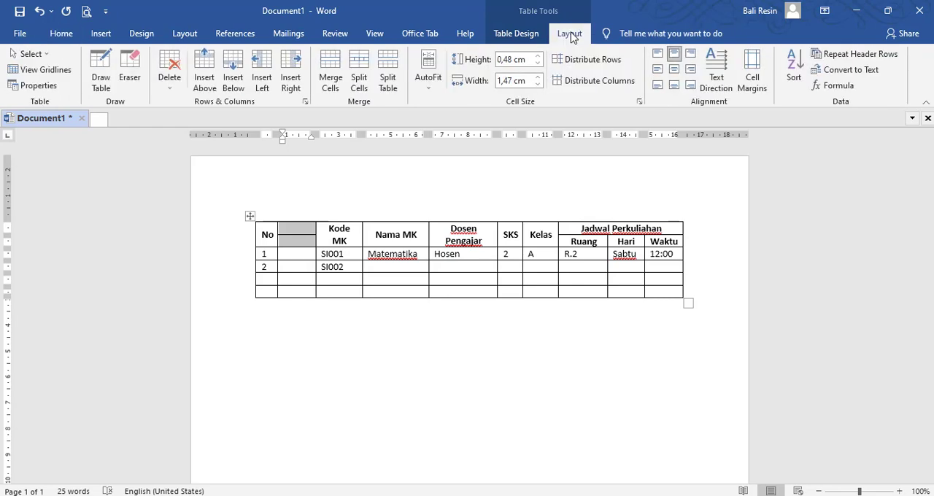
left_click(330, 77)
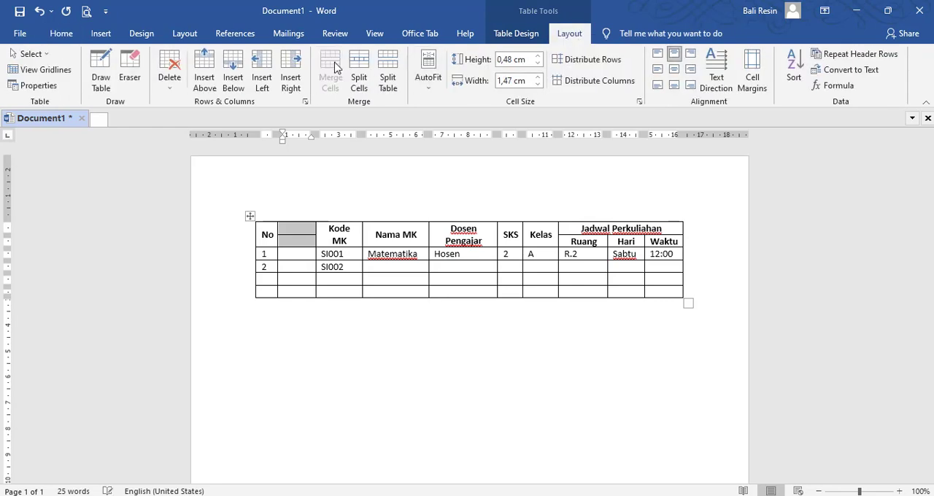
left_click(299, 232)
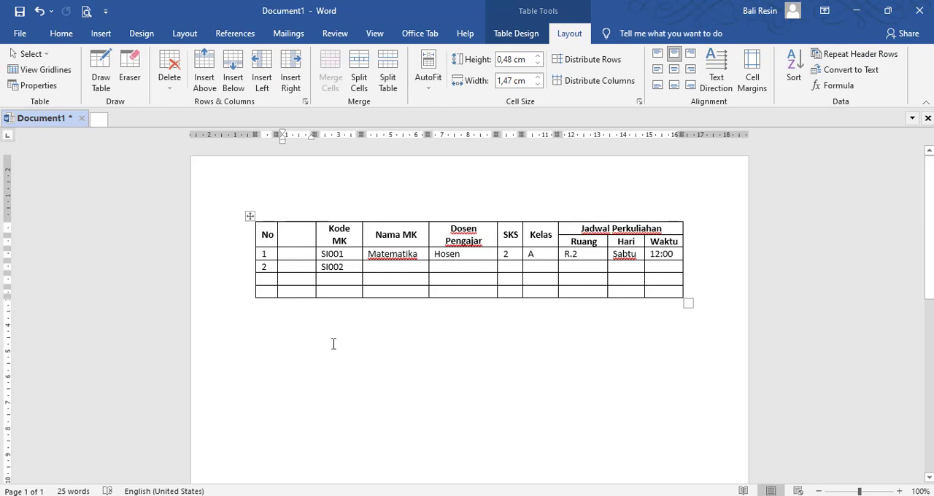
Step: Undo the merge of the empty heading cells and the insertion of the column after No
key("ctrl+z")
key("ctrl+z")
key("ctrl+z")
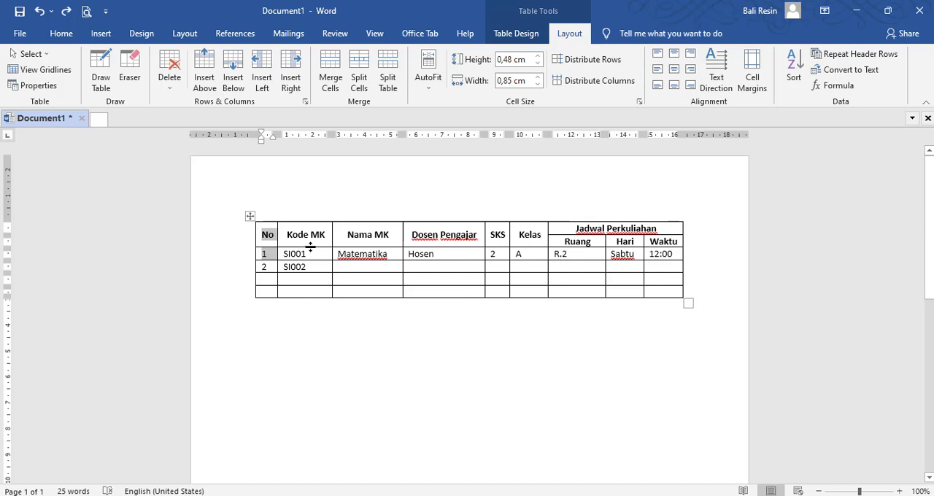
Step: Delete the entire Kode MK column from the table
left_click(310, 235)
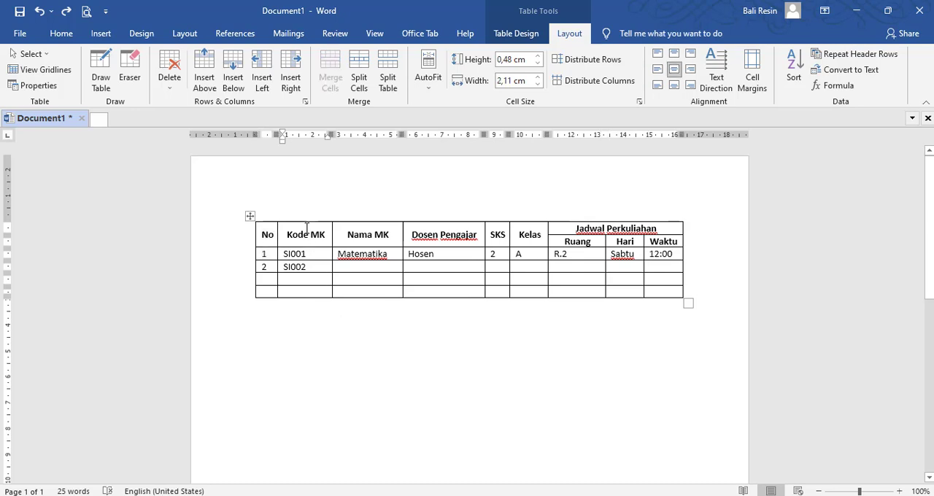
left_click_drag(306, 235, 314, 299)
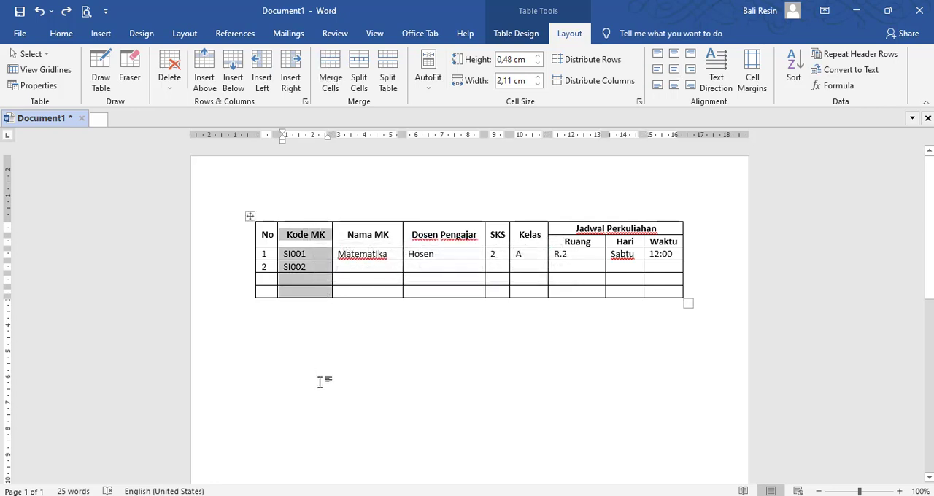
left_click(170, 82)
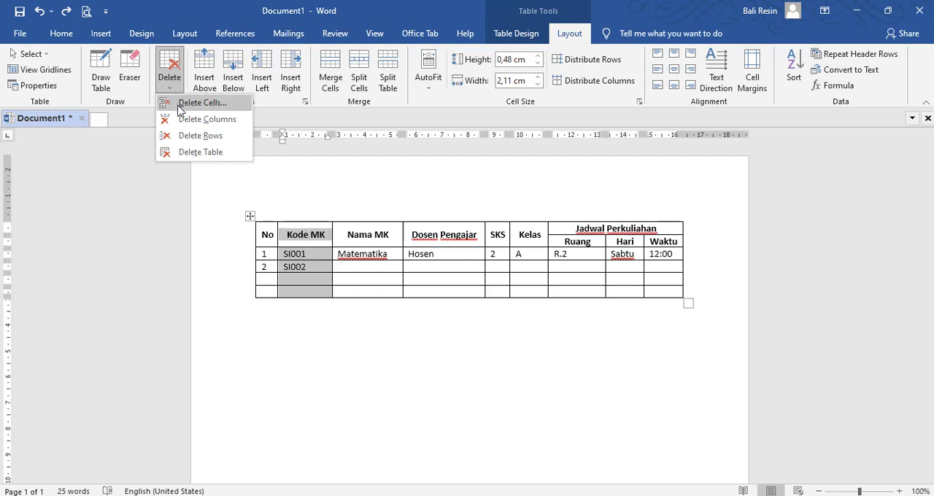
right_click(307, 283)
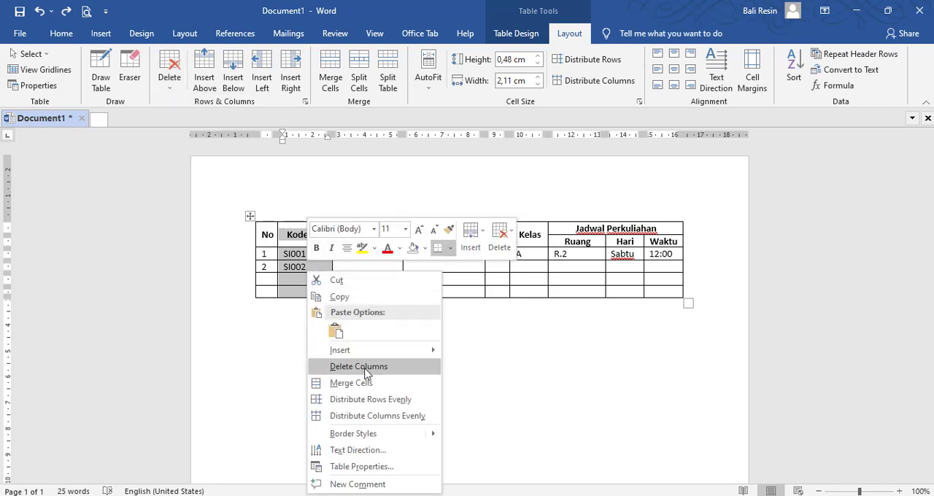
left_click(367, 367)
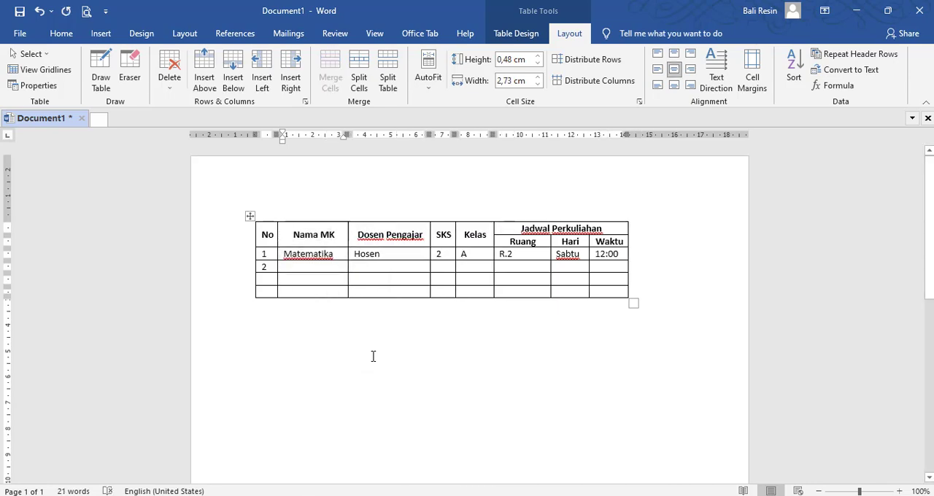
left_click(368, 355)
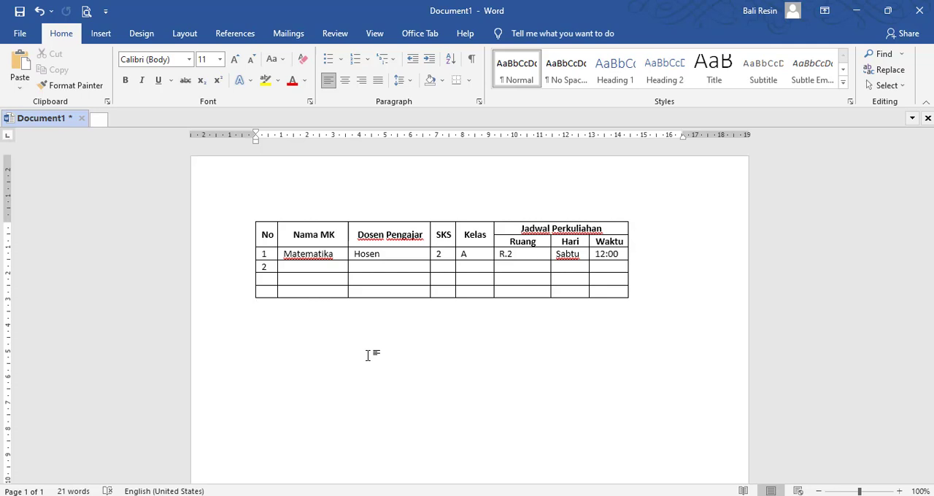
Step: Undo the deletion of the Kode MK column and deselect it
key("ctrl+z")
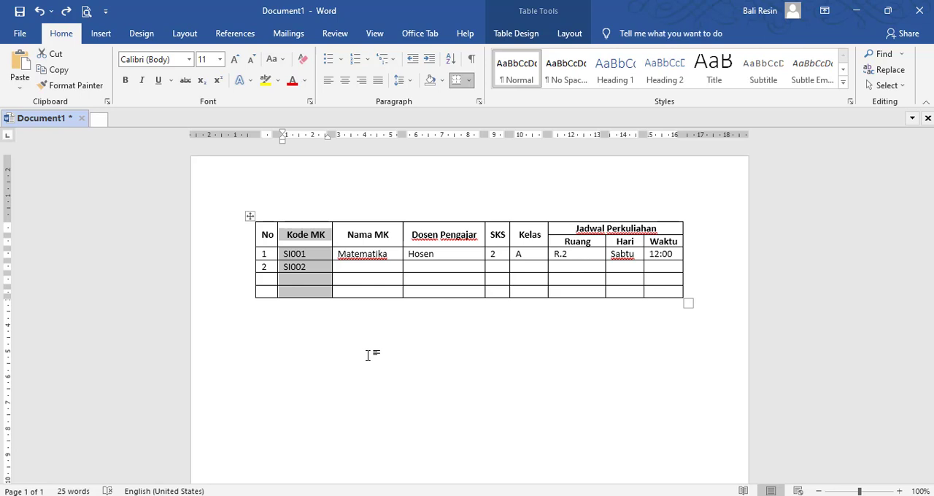
left_click(368, 356)
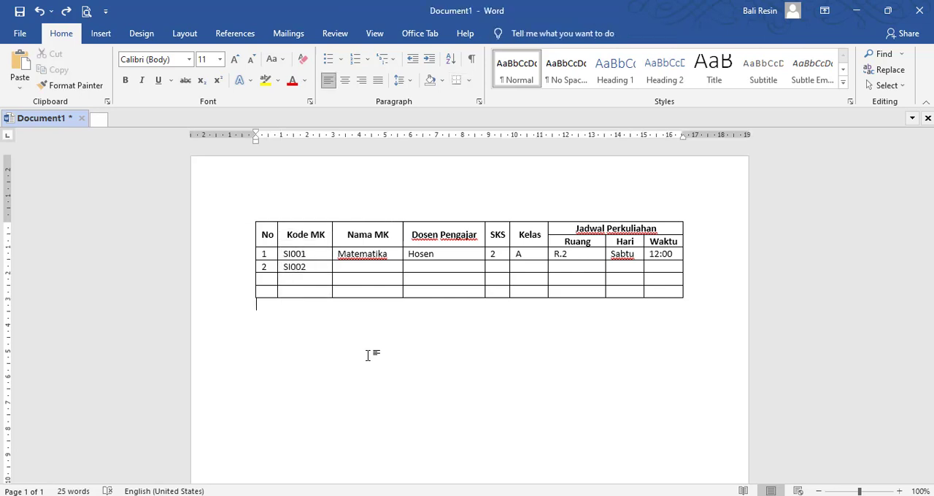